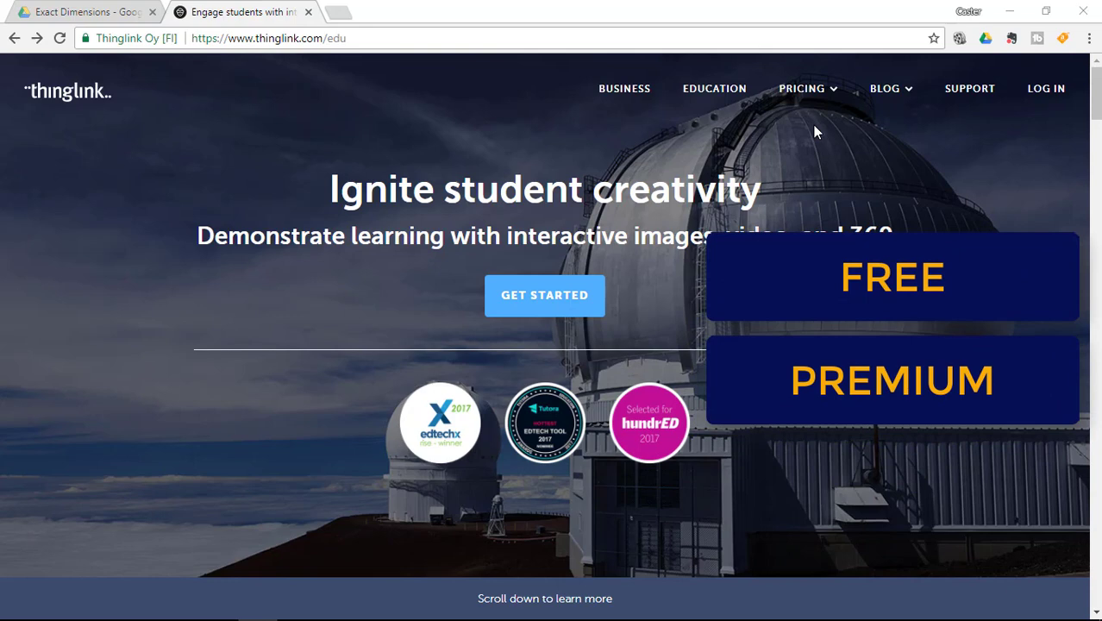
Go to Education Pricing Plans and start signing up for the free Basic Education plan
{"action": "mouse_move", "coordinate": [817, 93]}
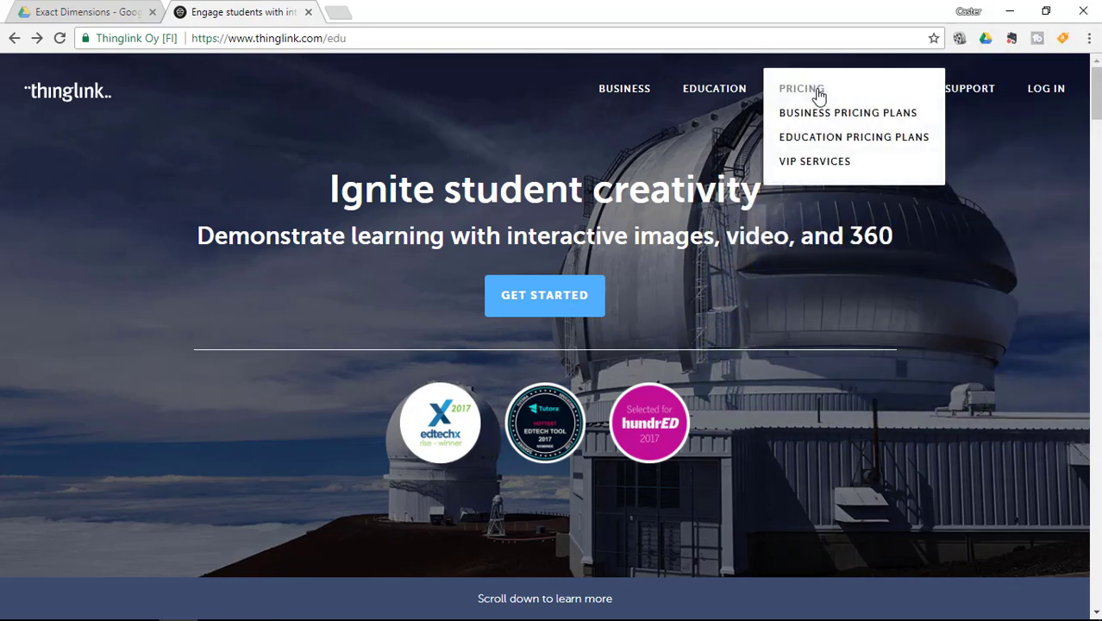
{"action": "left_click", "coordinate": [824, 141]}
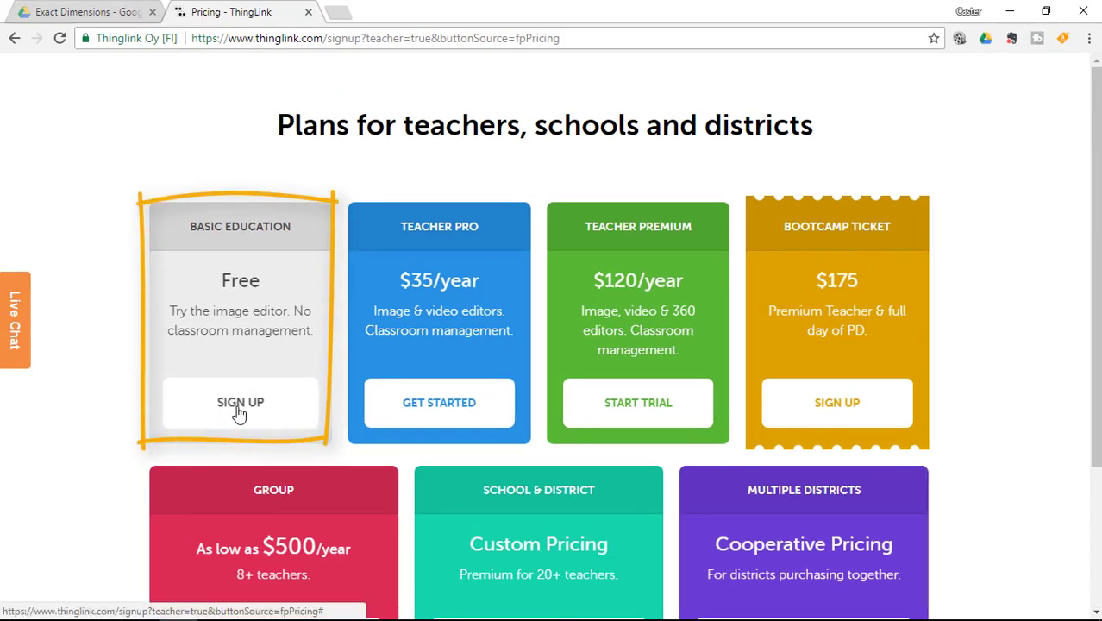
{"action": "left_click", "coordinate": [240, 404]}
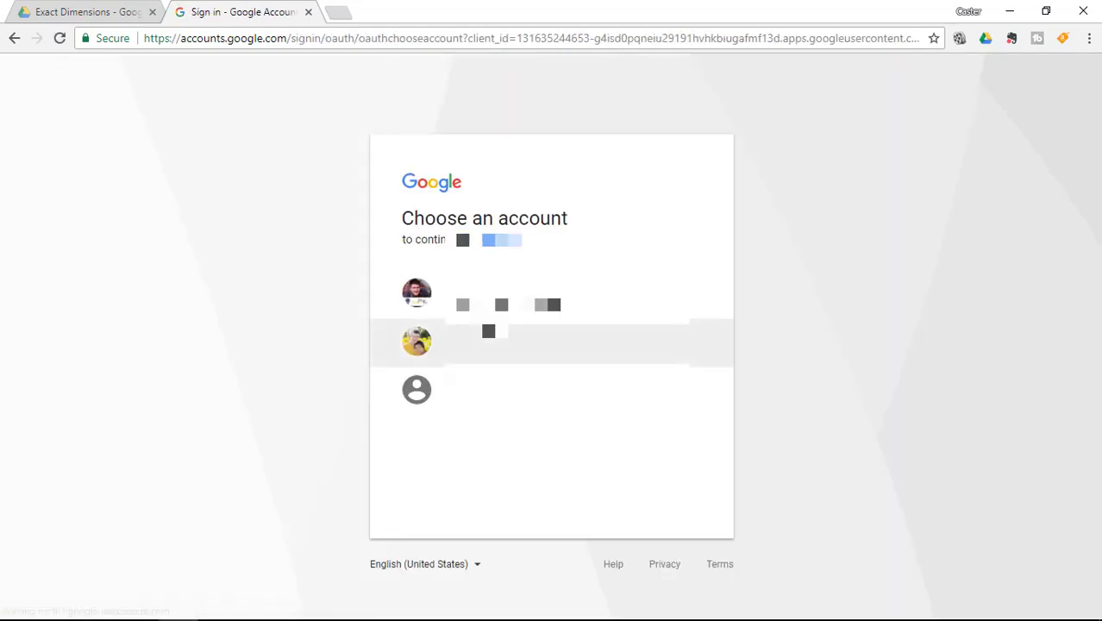
Sign in with the first Google account and allow ThingLink access to it
{"action": "left_click", "coordinate": [552, 295]}
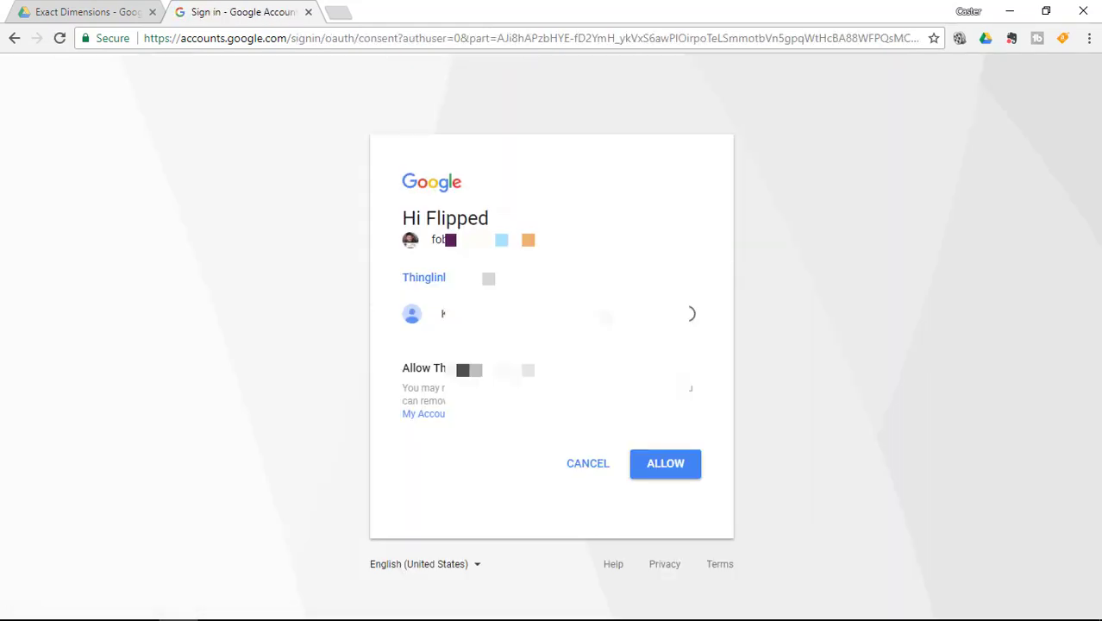
{"action": "left_click", "coordinate": [663, 470]}
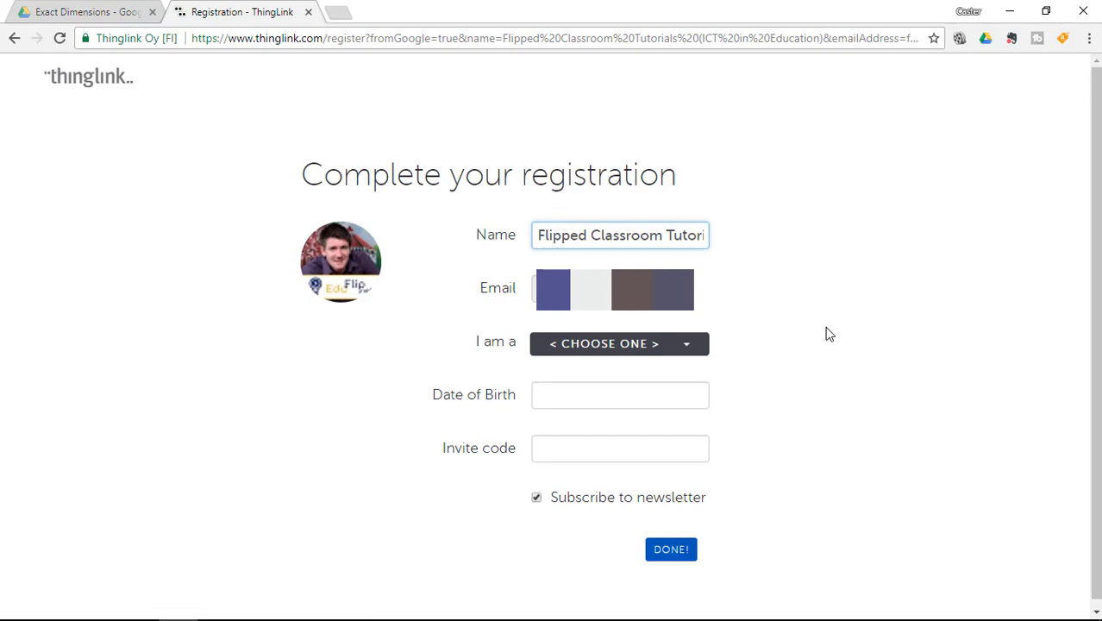
Select Teacher as your role and finish the ThingLink registration
{"action": "left_click", "coordinate": [668, 352]}
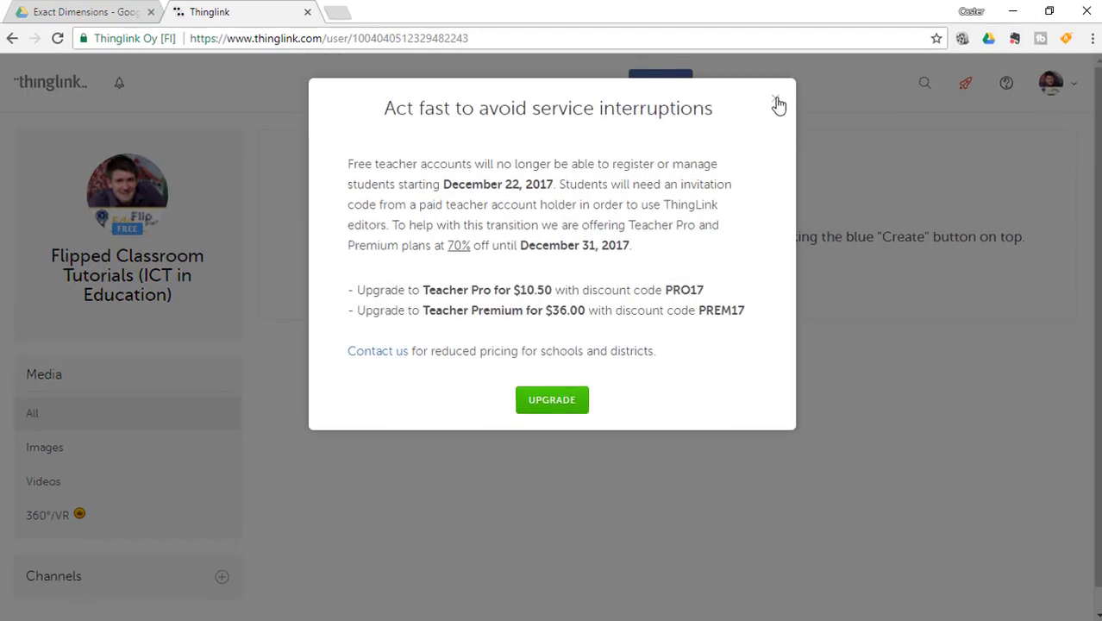
Close the upgrade notice, browse Explore, then bring up the Create menu on Projects
{"action": "left_click", "coordinate": [775, 98]}
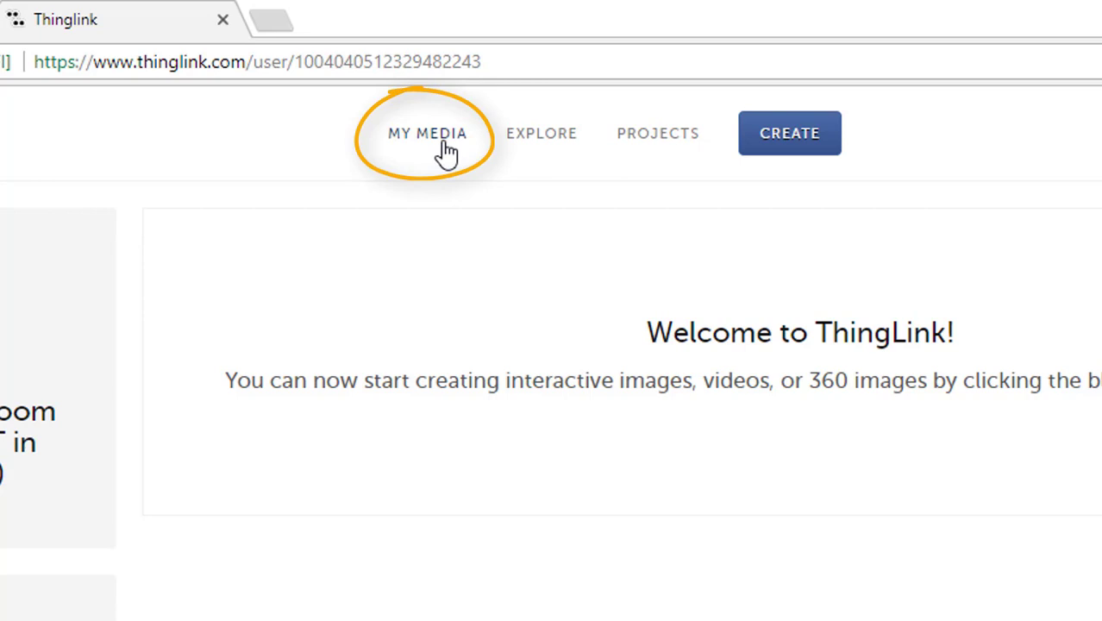
{"action": "left_click", "coordinate": [528, 152]}
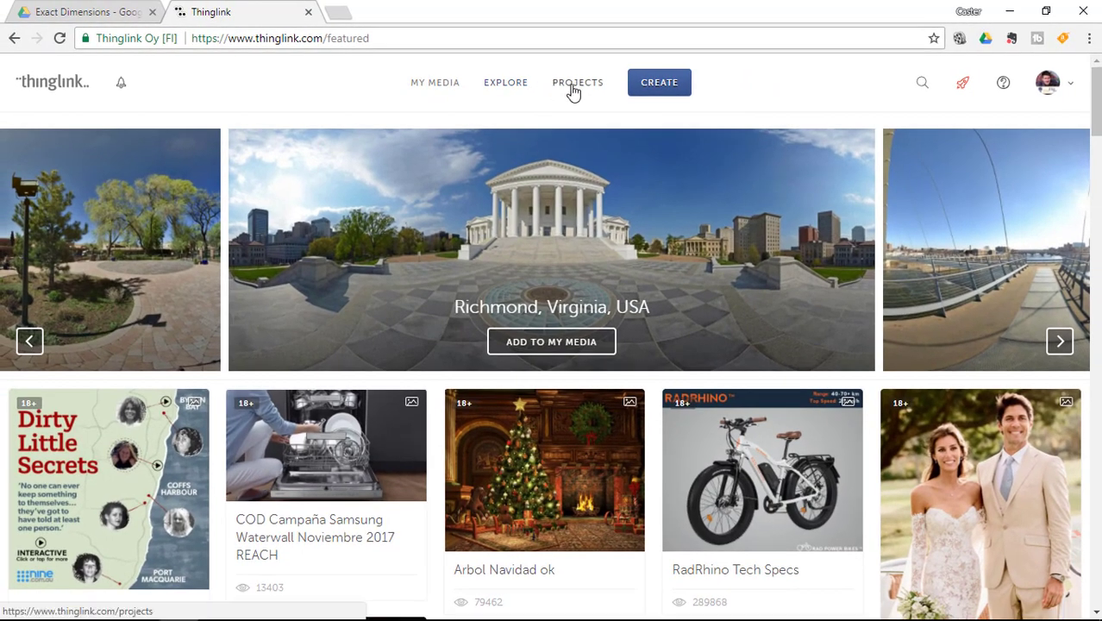
{"action": "left_click", "coordinate": [577, 87]}
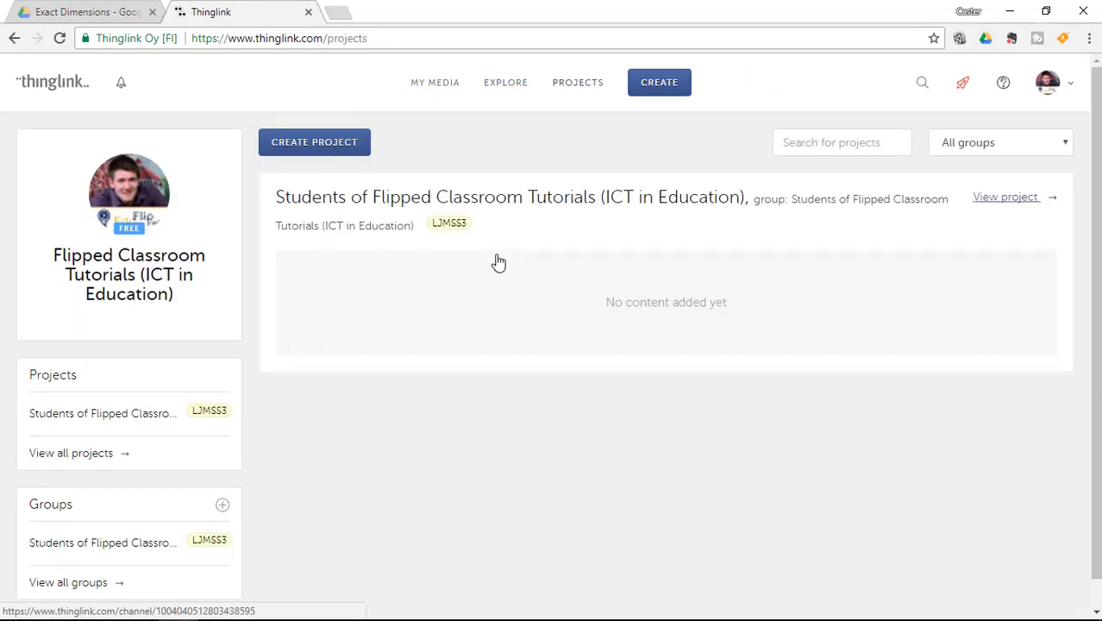
{"action": "left_click", "coordinate": [665, 95]}
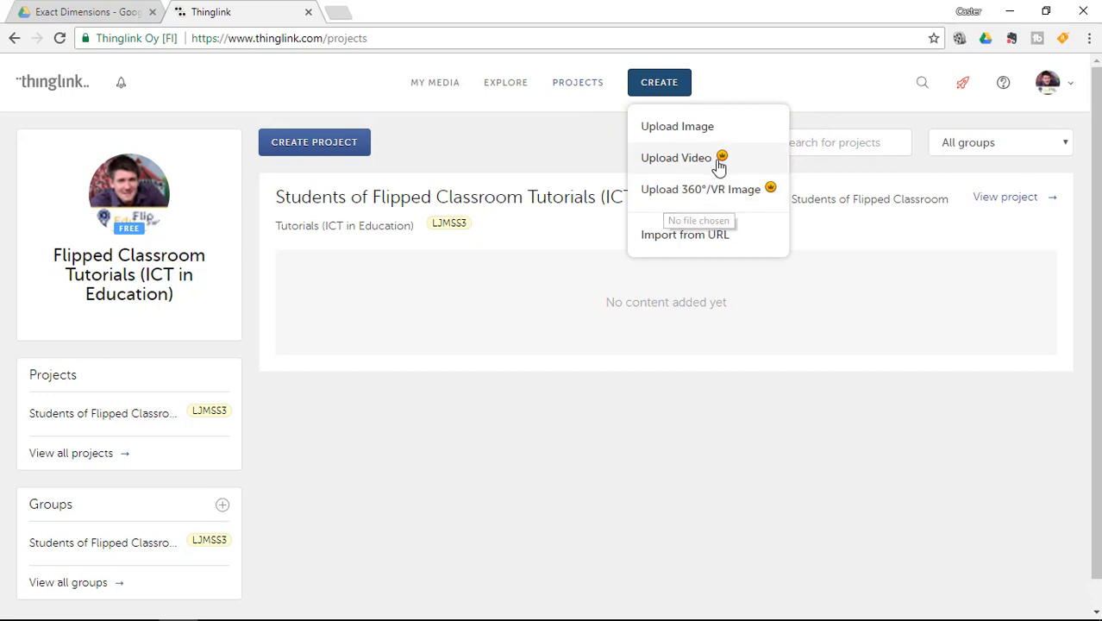
Upload the green Christmas tree drawing as a new ThingLink image
{"action": "left_click", "coordinate": [712, 128]}
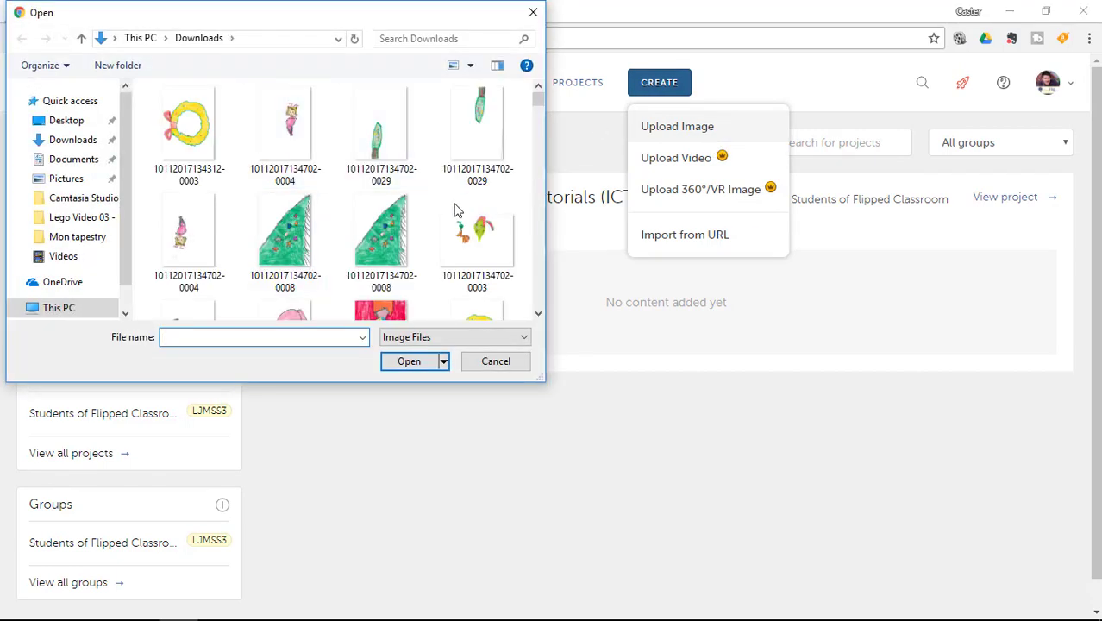
{"action": "scroll", "coordinate": [432, 244], "scroll_direction": "down", "scroll_amount": 1}
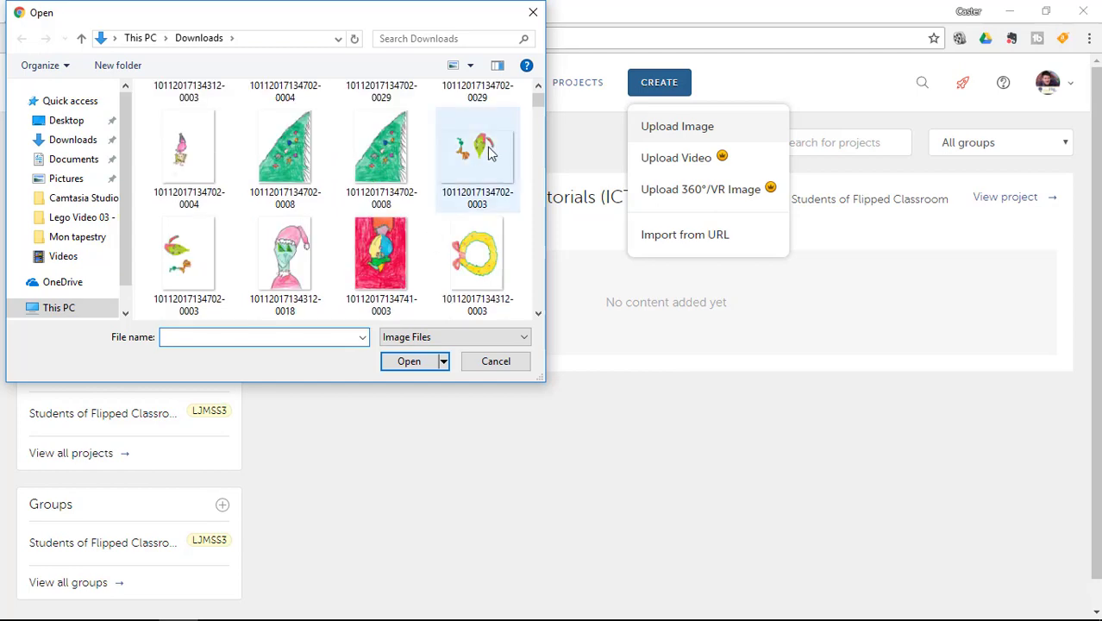
{"action": "double_click", "coordinate": [301, 154]}
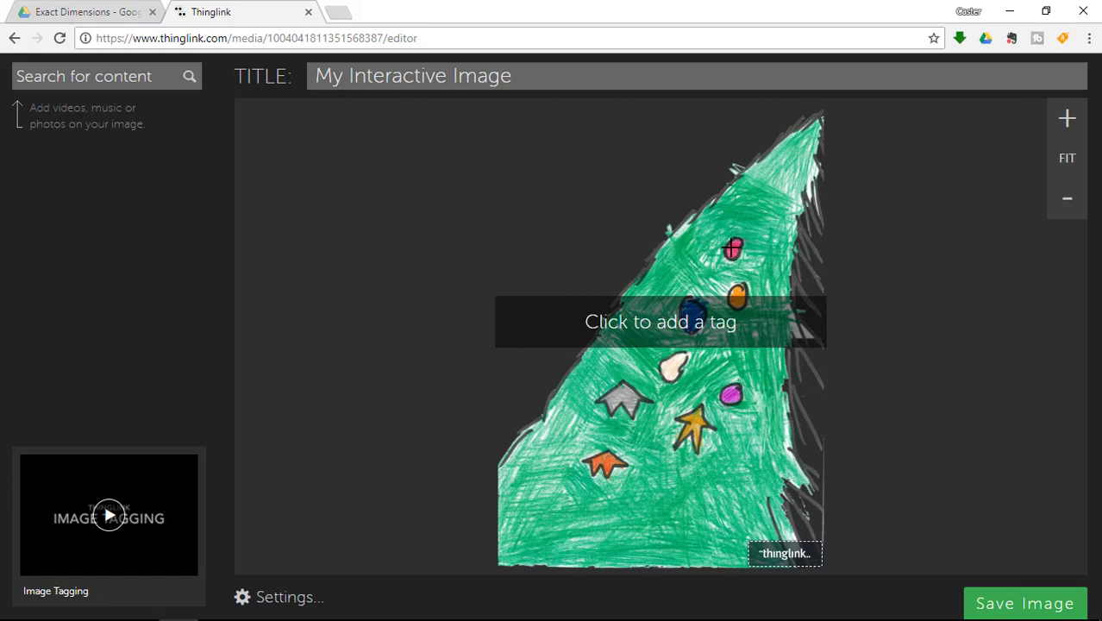
{"action": "left_click", "coordinate": [731, 248]}
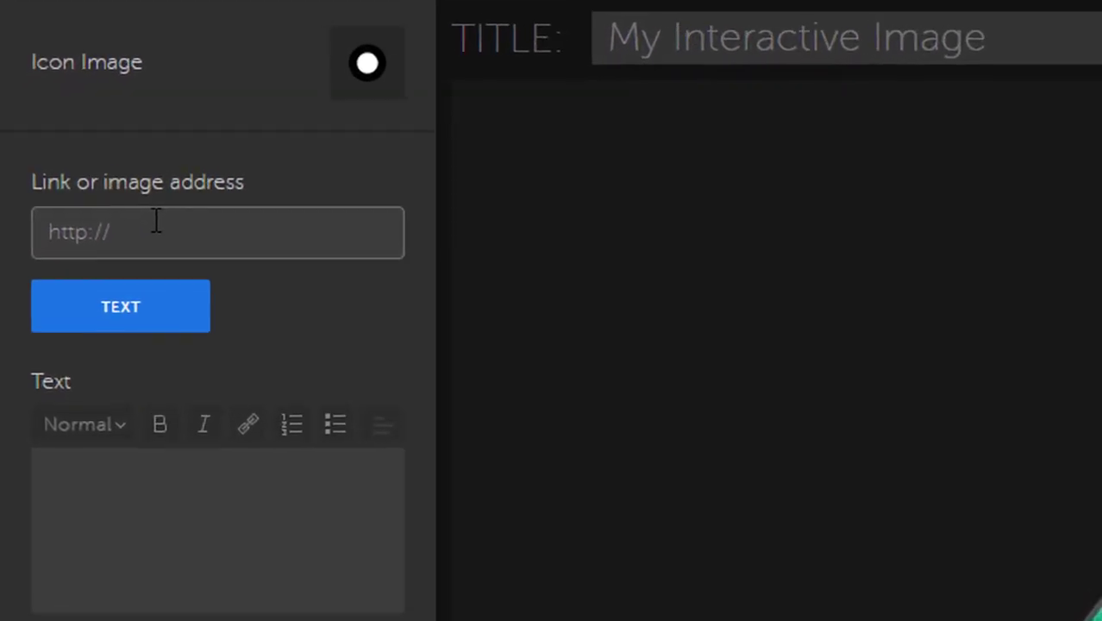
{"action": "left_click", "coordinate": [81, 171]}
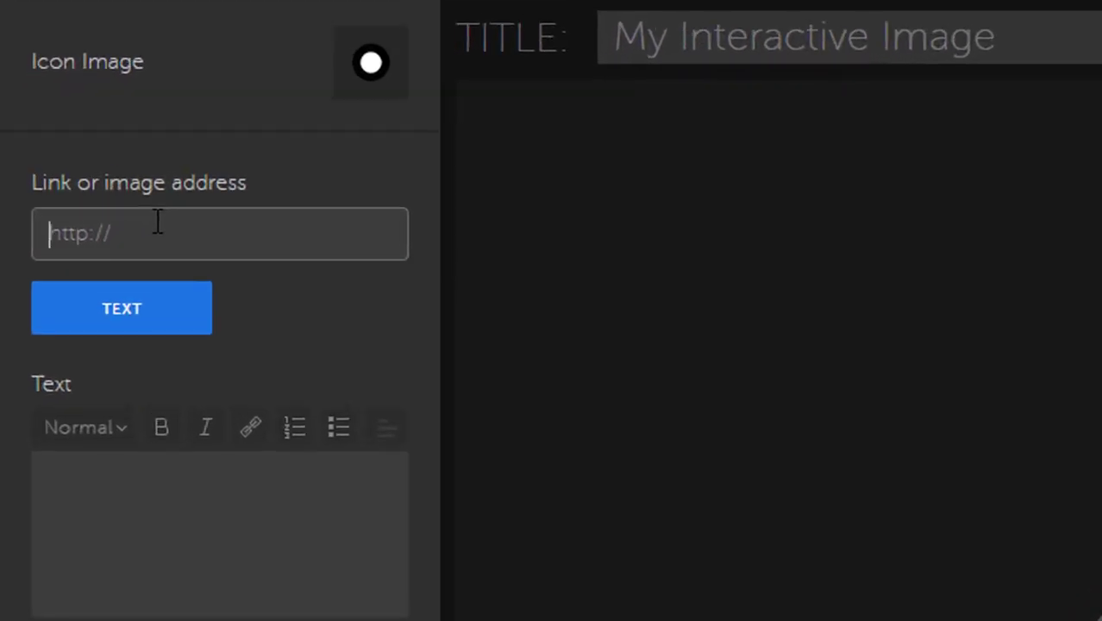
{"action": "type", "text": "https://www.eduflip.net"}
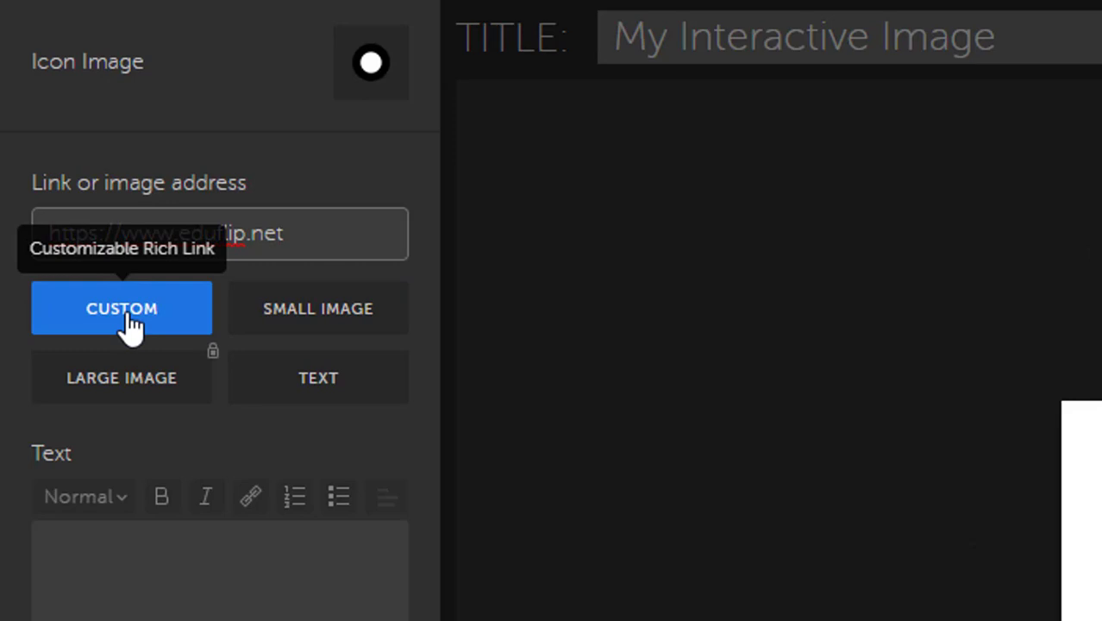
{"action": "left_click", "coordinate": [291, 327]}
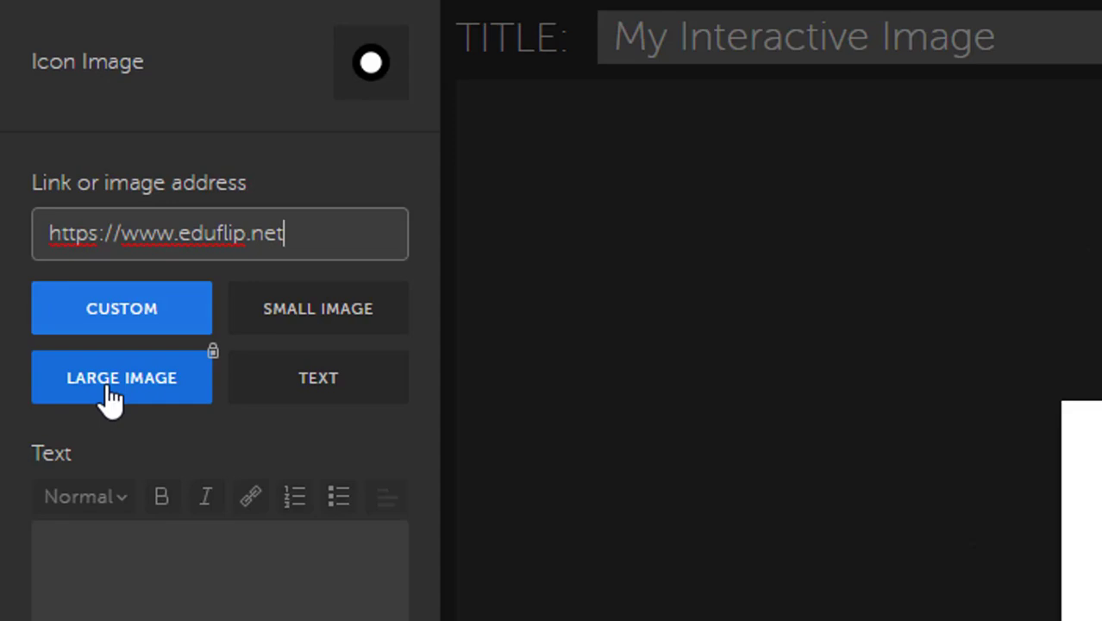
{"action": "left_click", "coordinate": [263, 381]}
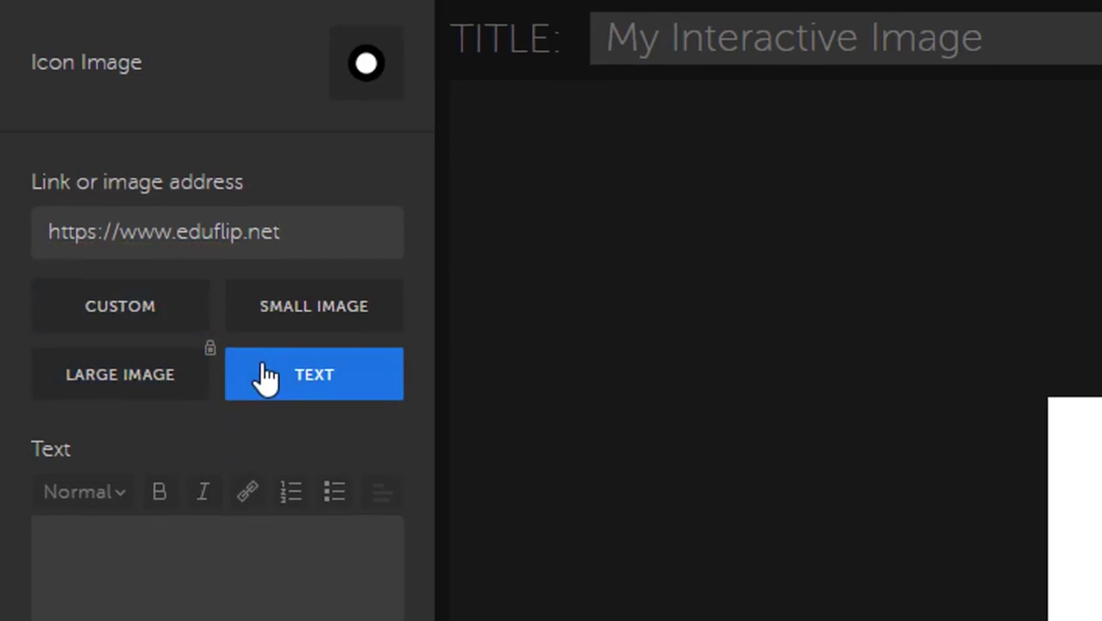
Caption the tag 'Visit my Website', correcting the 'Websoyte' typo
{"action": "left_click", "coordinate": [234, 537]}
{"action": "type", "text": "Visit"}
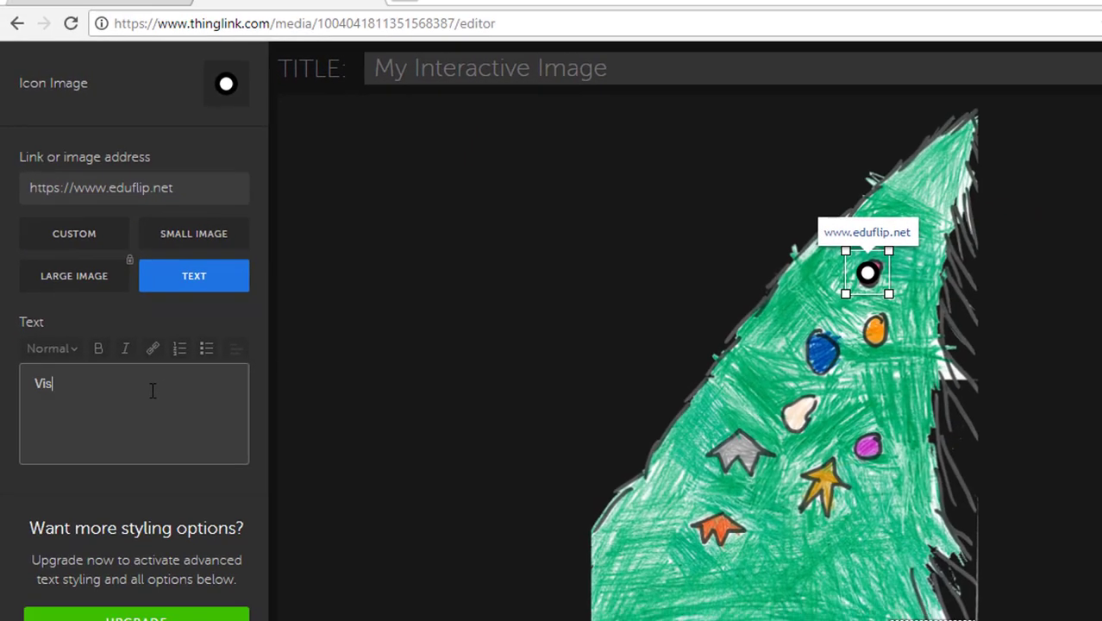
{"action": "type", "text": " my Websoyte"}
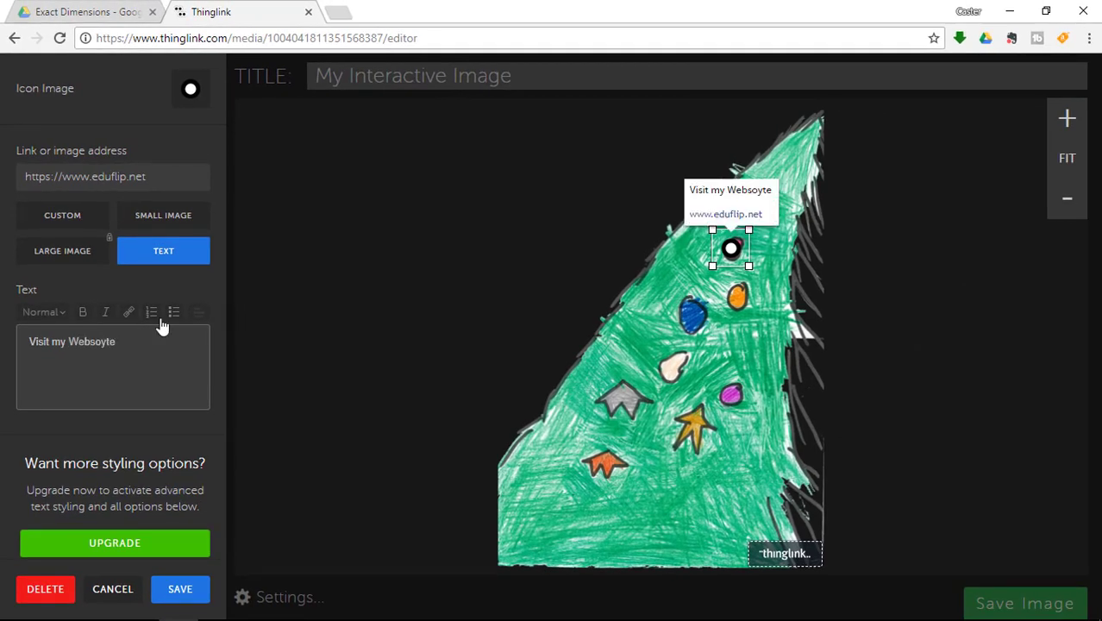
{"action": "left_click", "coordinate": [102, 342]}
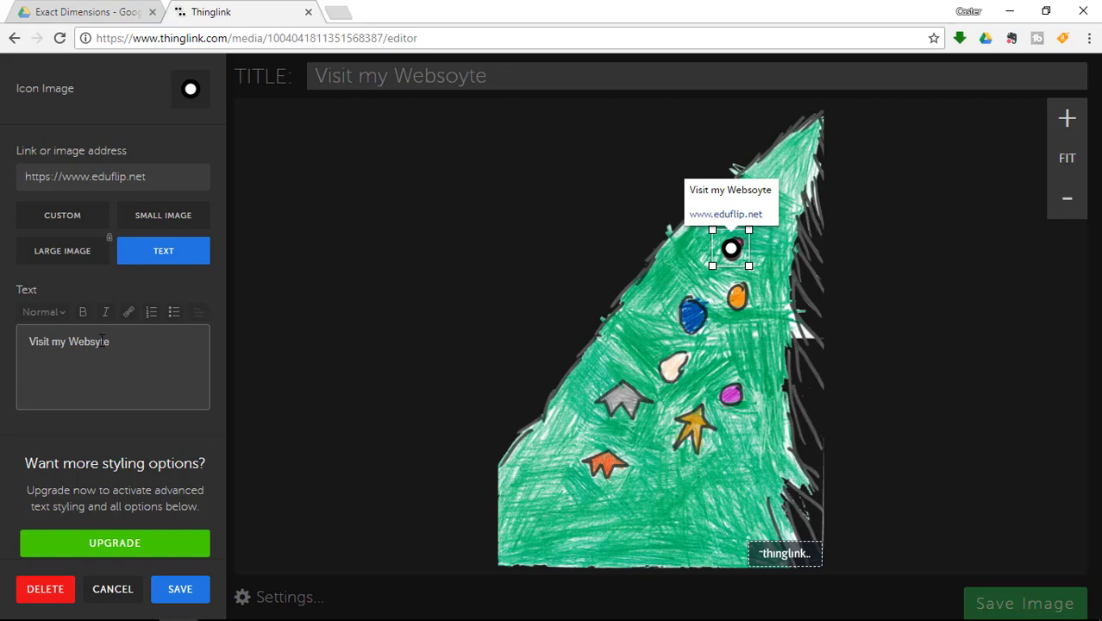
{"action": "type", "text": "i"}
Save the website tag and tag the orange star with youtube.com/c/flippedclassroomtutorials
{"action": "left_click", "coordinate": [602, 464]}
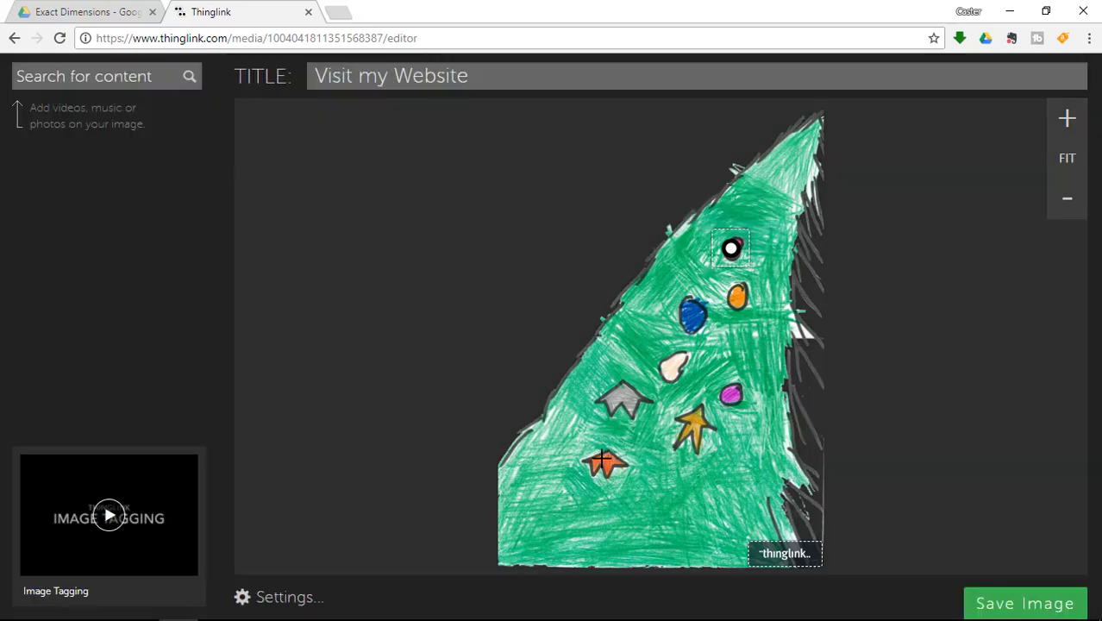
{"action": "left_click", "coordinate": [602, 463]}
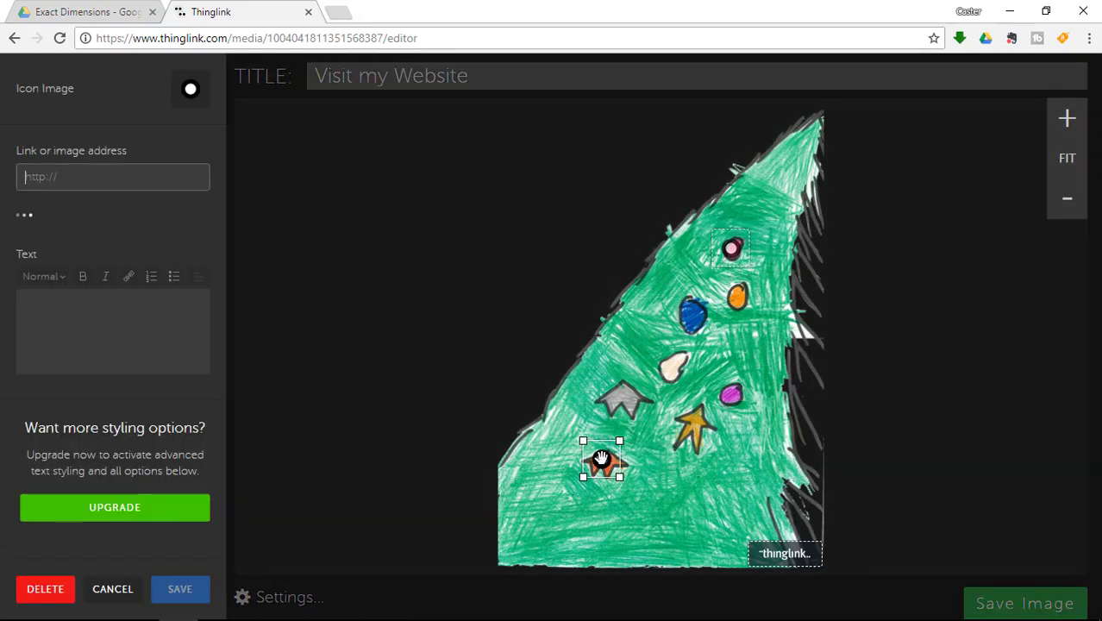
{"action": "left_click", "coordinate": [99, 182]}
{"action": "type", "text": "youtube.c"}
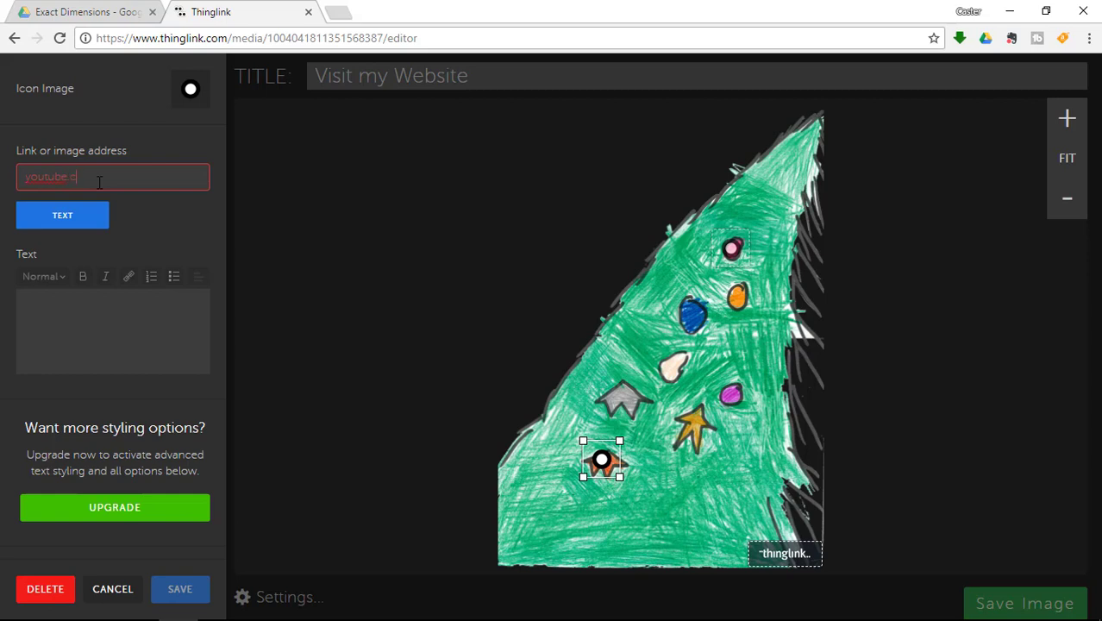
{"action": "type", "text": "om/c/fl"}
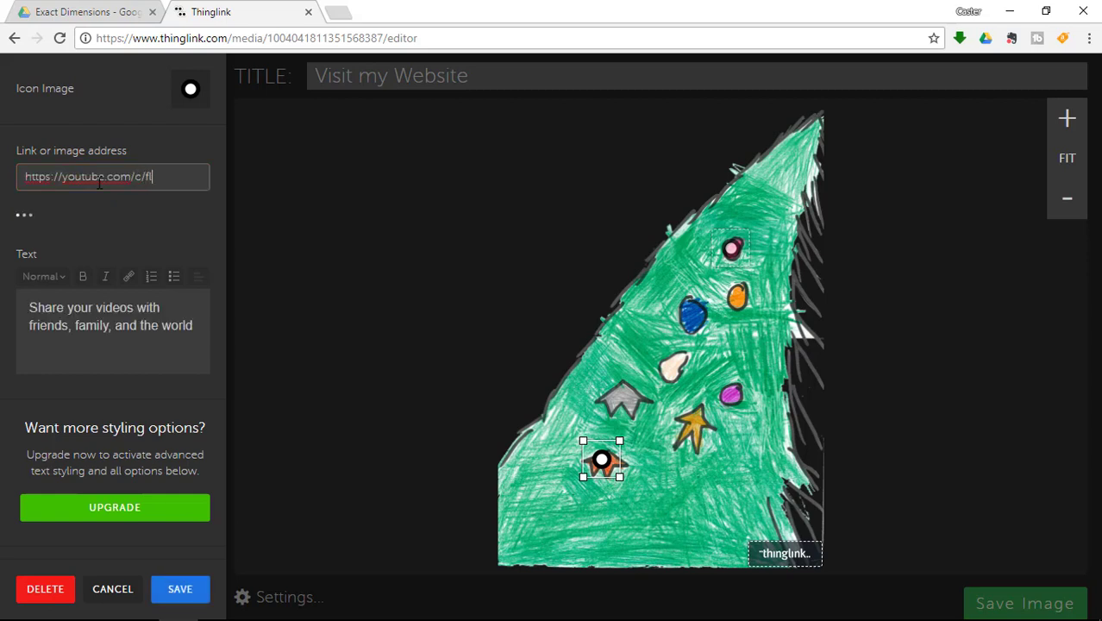
{"action": "type", "text": "ippedcl"}
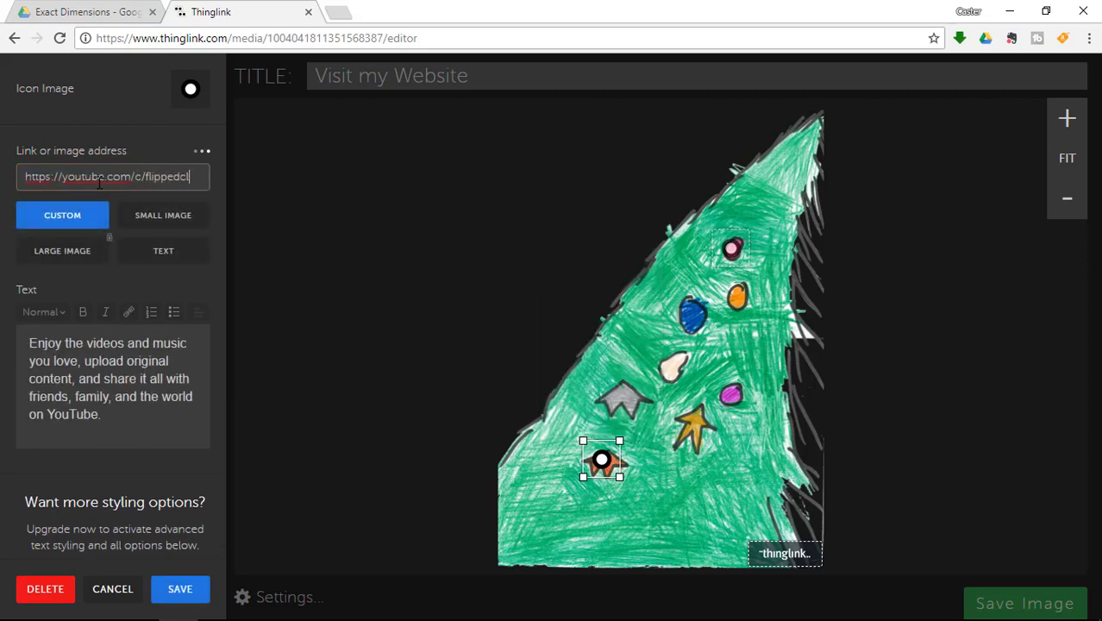
{"action": "type", "text": "assroom"}
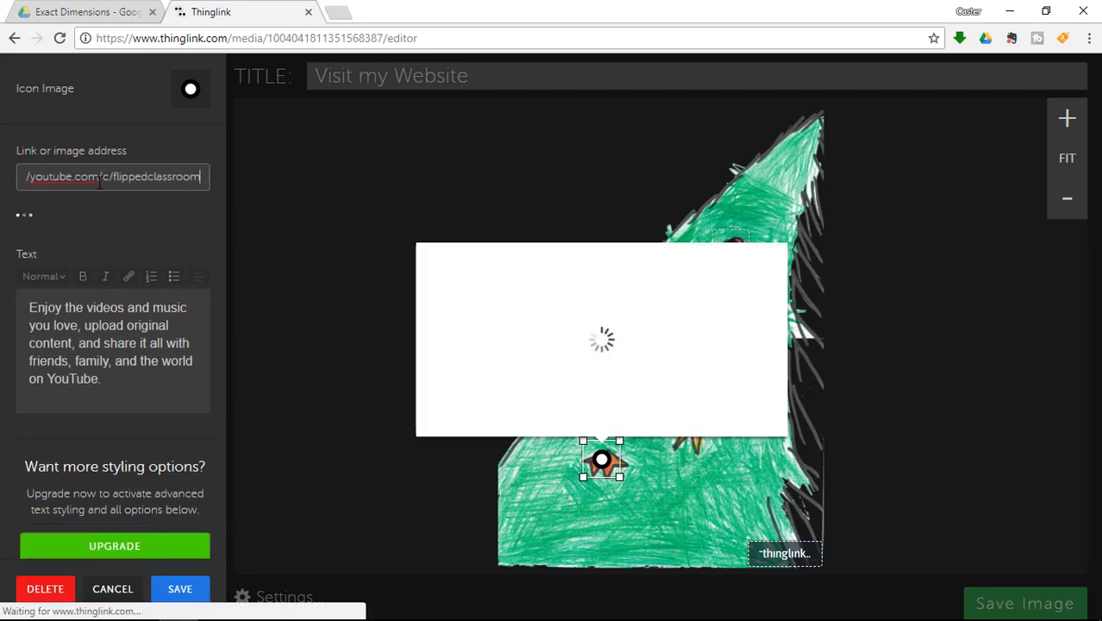
{"action": "type", "text": "tutorials"}
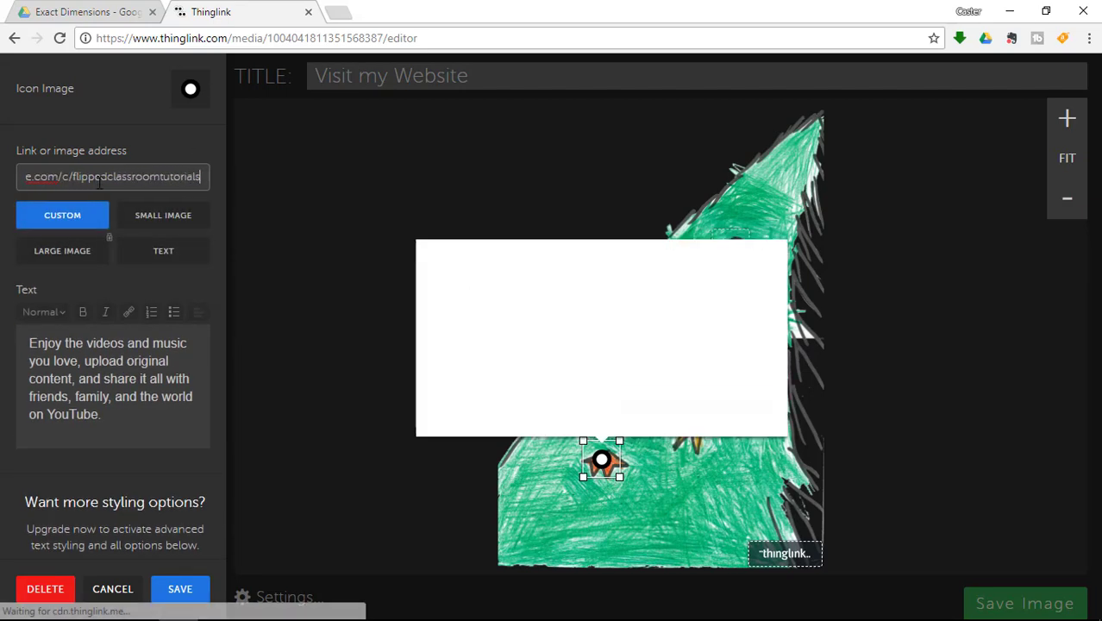
{"action": "left_click", "coordinate": [155, 226]}
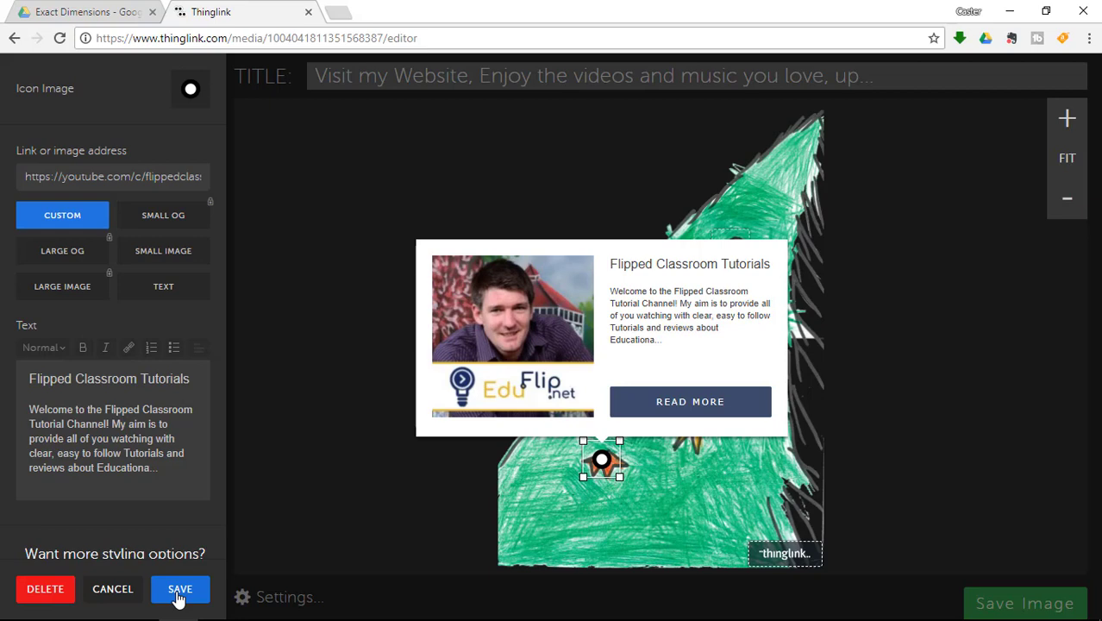
Save the YouTube tag, recheck both tags' links, and save the star tag again
{"action": "left_click", "coordinate": [179, 590]}
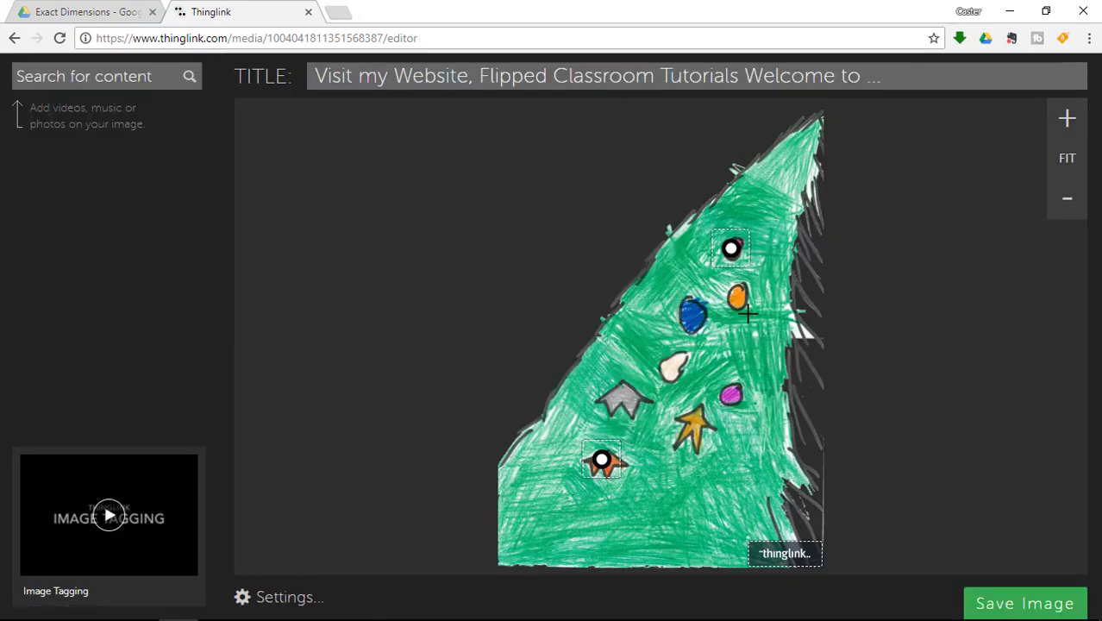
{"action": "left_click", "coordinate": [731, 250]}
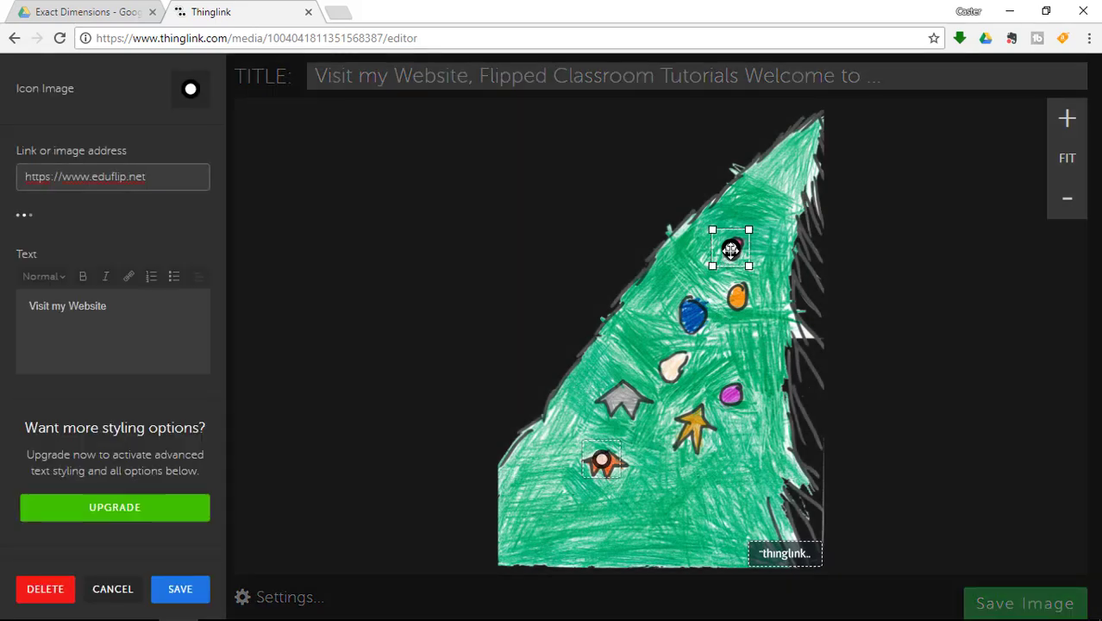
{"action": "left_click", "coordinate": [602, 459]}
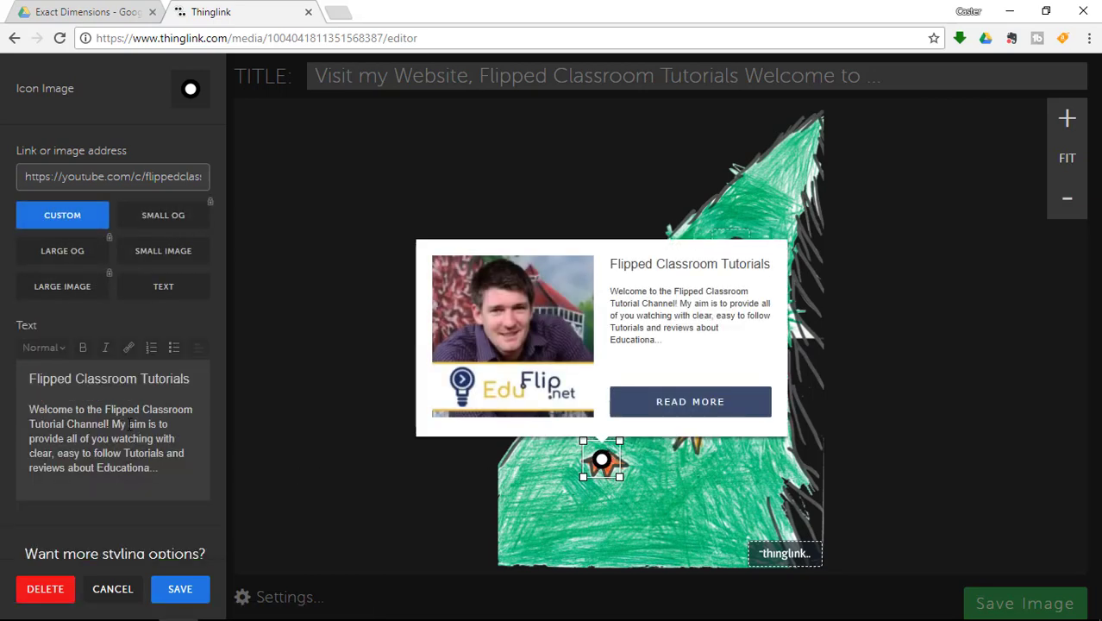
{"action": "left_click", "coordinate": [956, 314]}
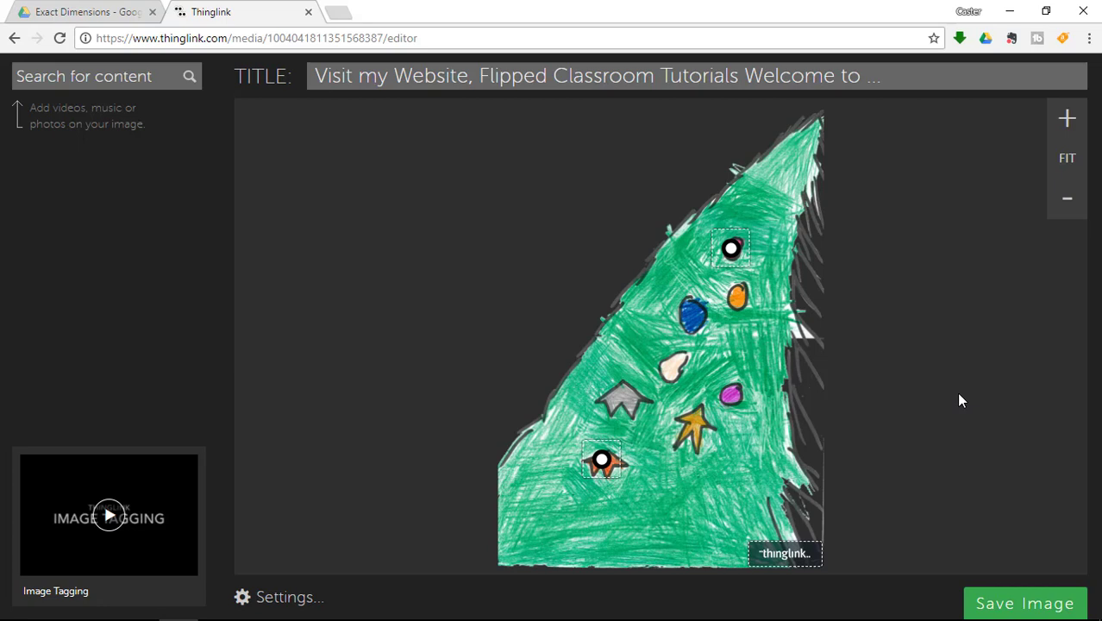
Save the image and preview both tags' cards on its public media page
{"action": "left_click", "coordinate": [1023, 609]}
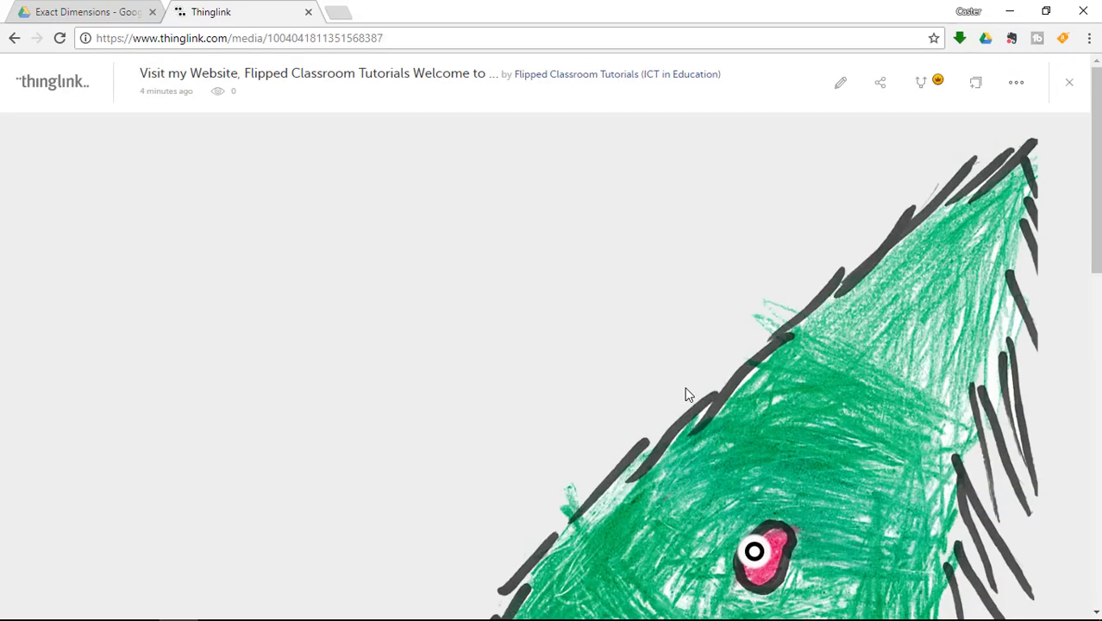
{"action": "scroll", "coordinate": [924, 369], "scroll_direction": "down", "scroll_amount": 4}
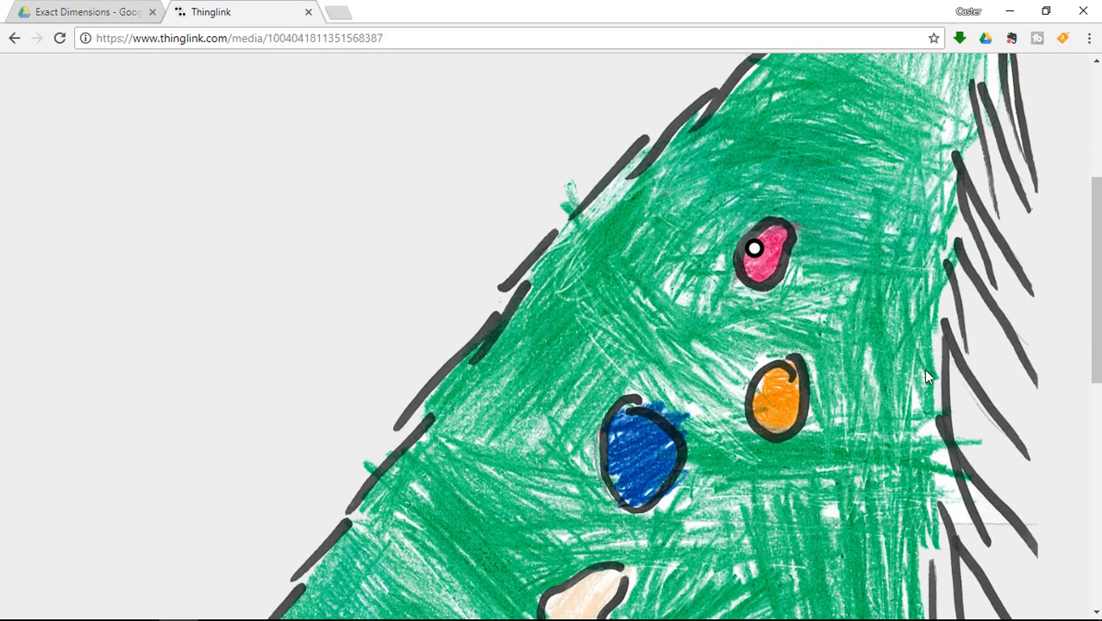
{"action": "mouse_move", "coordinate": [755, 250]}
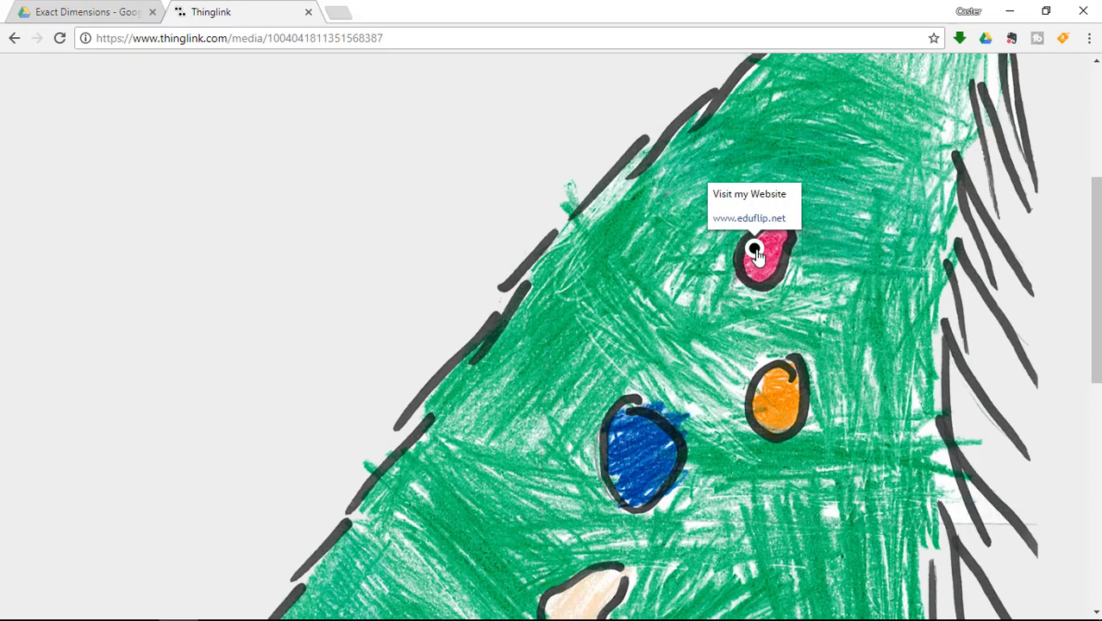
{"action": "scroll", "coordinate": [755, 250], "scroll_direction": "down", "scroll_amount": 7}
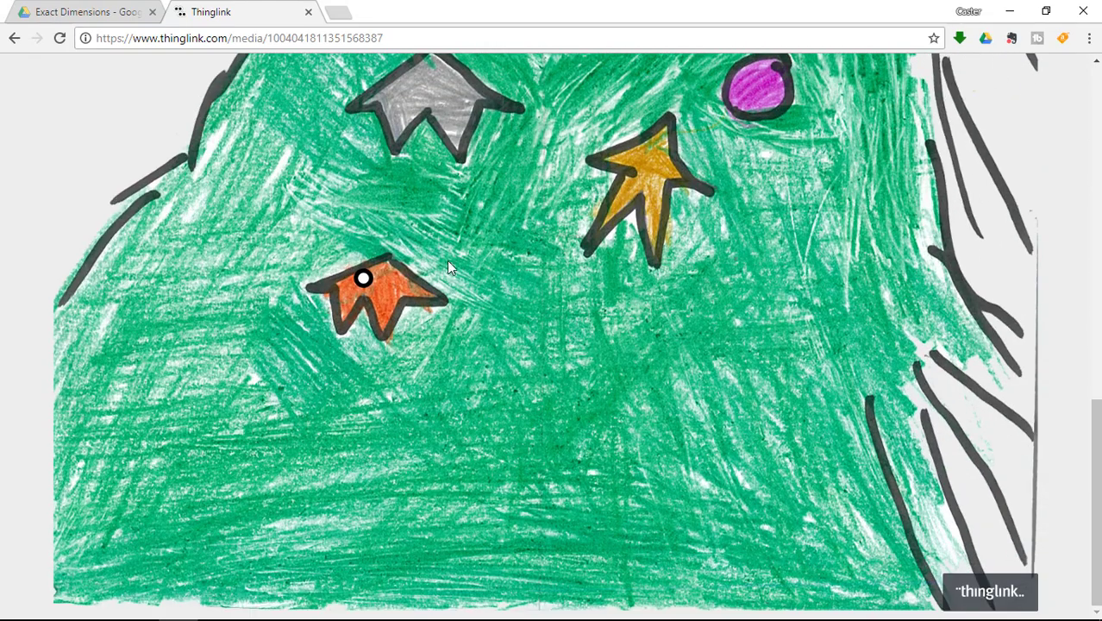
{"action": "mouse_move", "coordinate": [366, 280]}
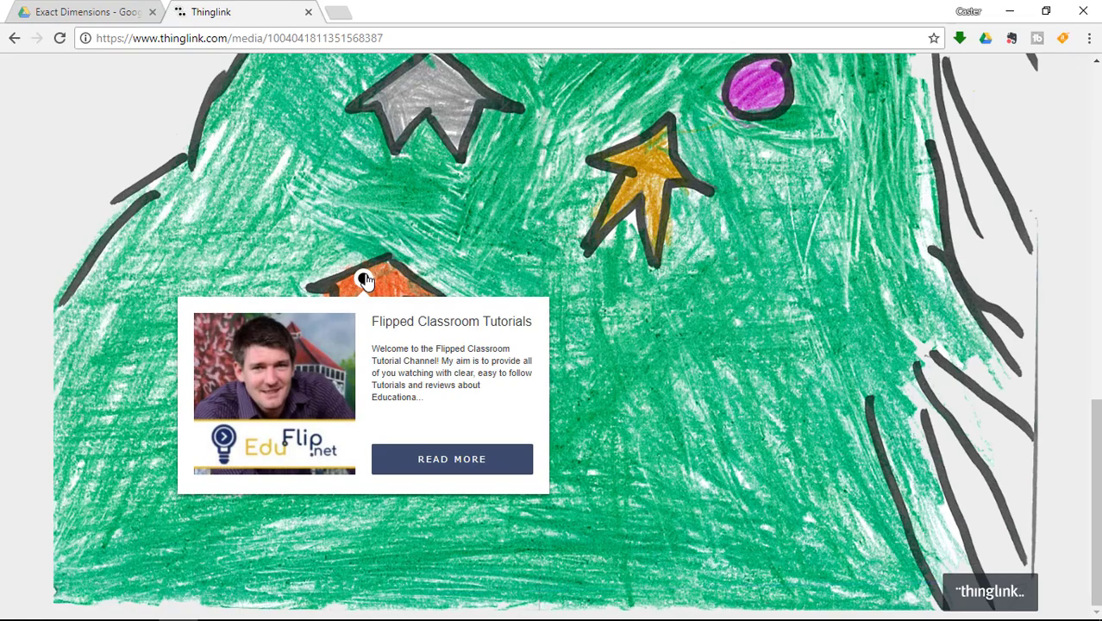
{"action": "scroll", "coordinate": [912, 310], "scroll_direction": "up", "scroll_amount": 10}
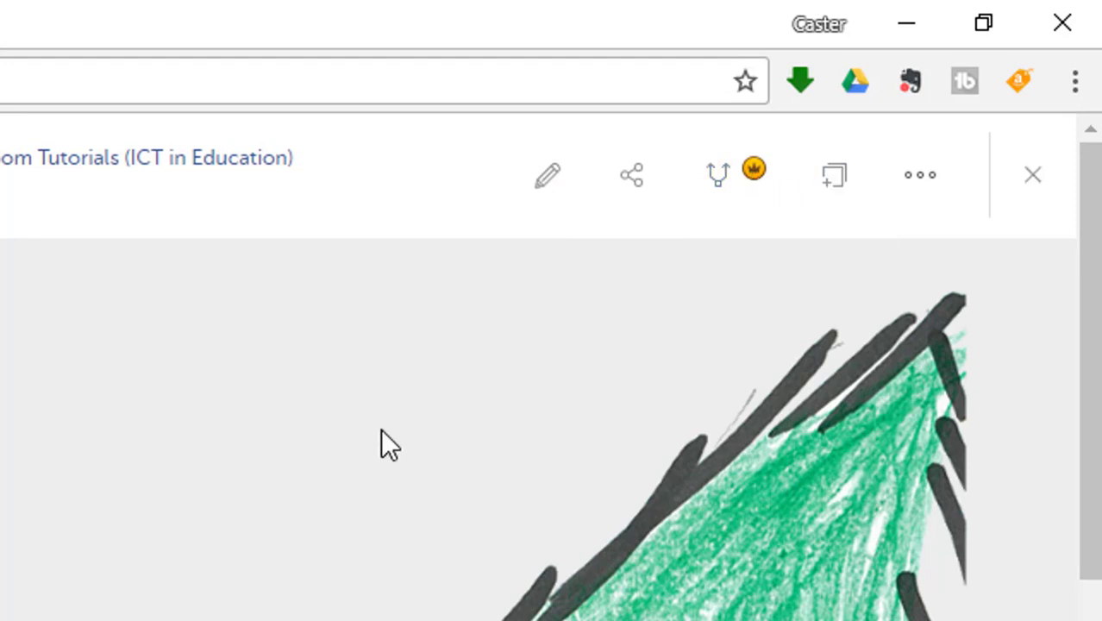
Show the tree image full screen and follow the star tag's YouTube channel link
{"action": "left_click", "coordinate": [920, 177]}
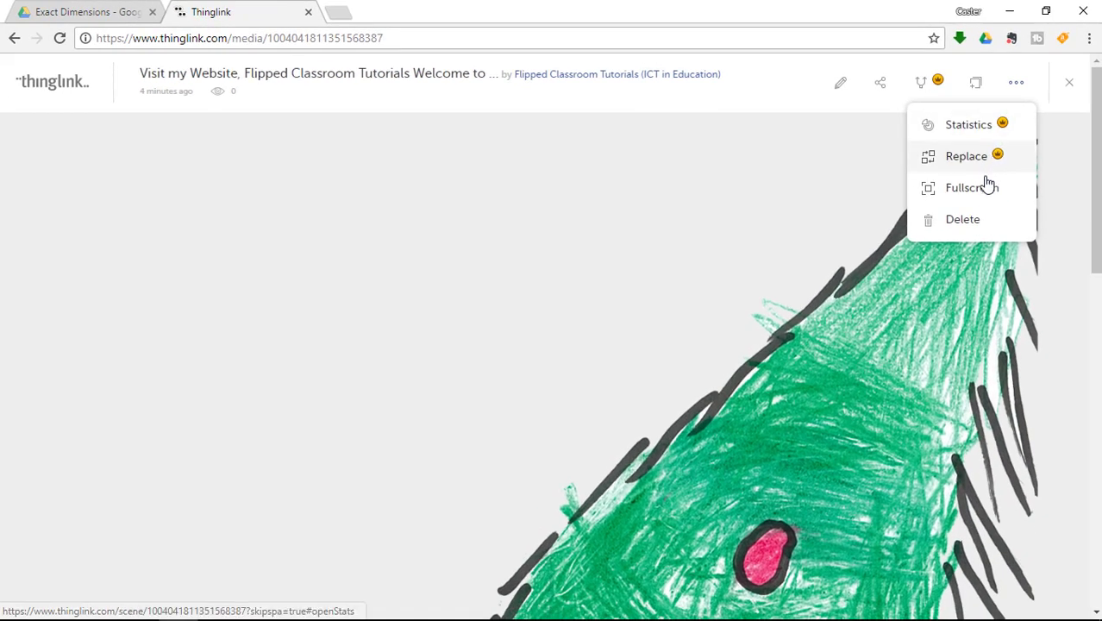
{"action": "left_click", "coordinate": [984, 188]}
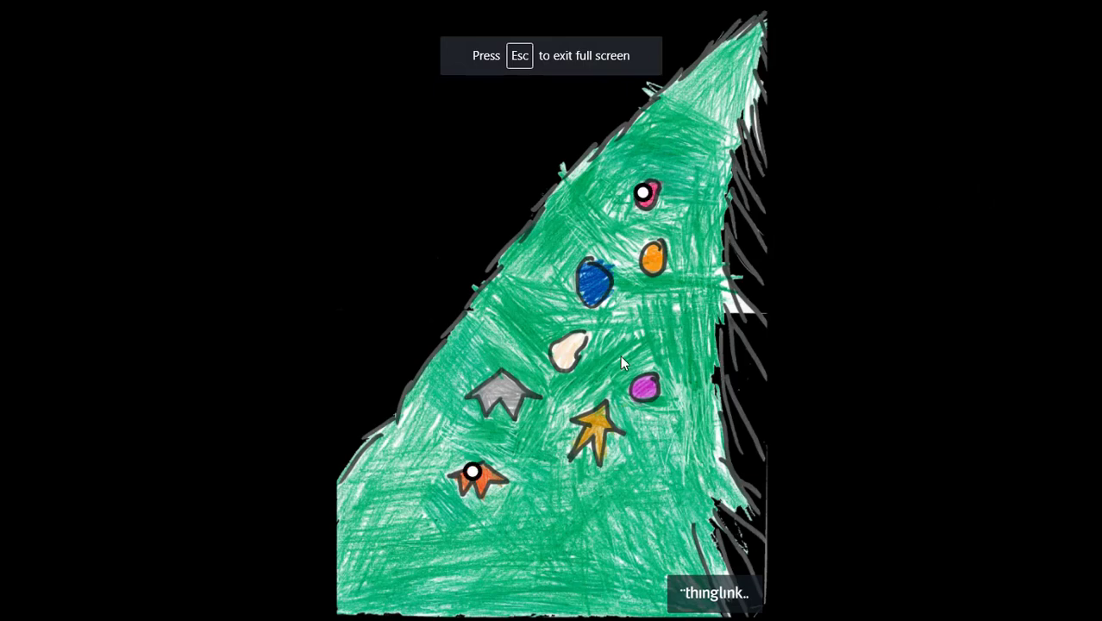
{"action": "mouse_move", "coordinate": [644, 195]}
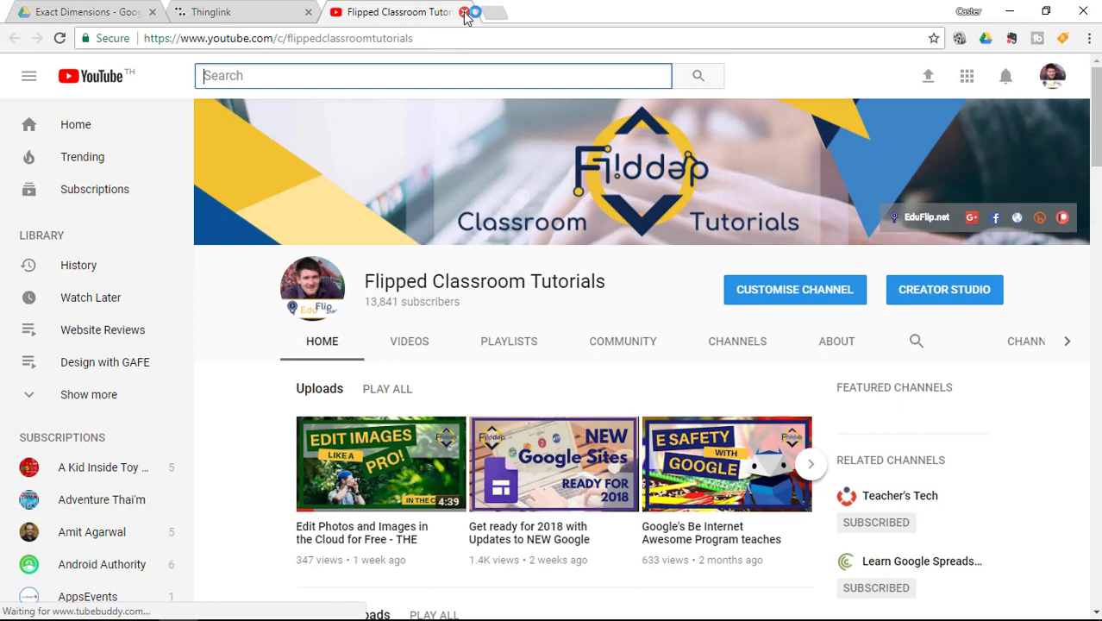
Leave YouTube, copy the tree image's embed code, then view its Link and Social sharing options
{"action": "left_click", "coordinate": [465, 12]}
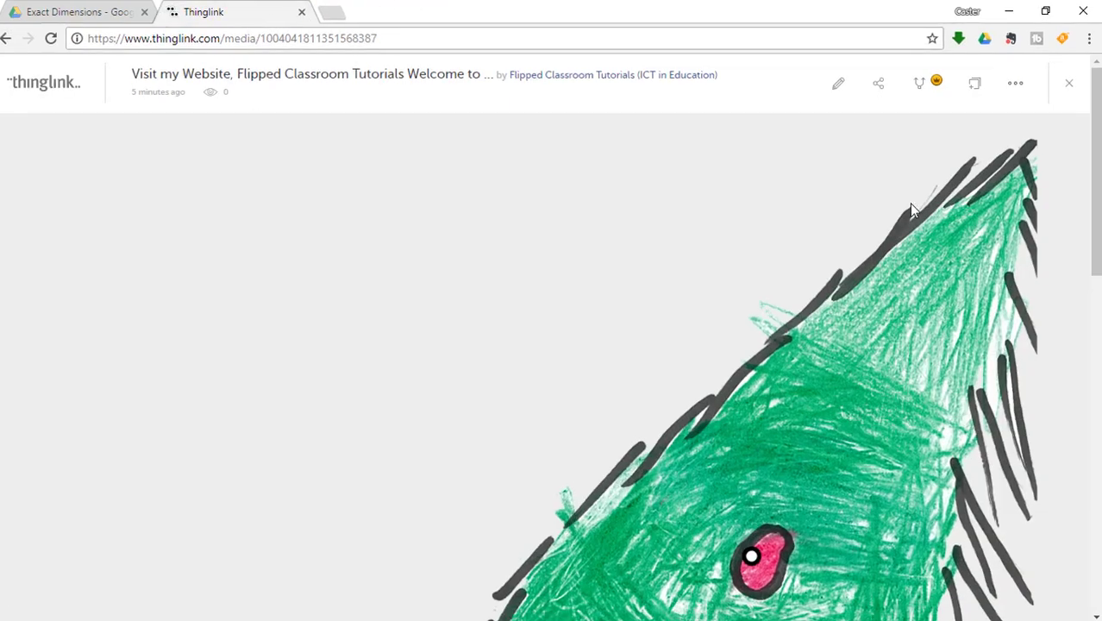
{"action": "left_click", "coordinate": [878, 83]}
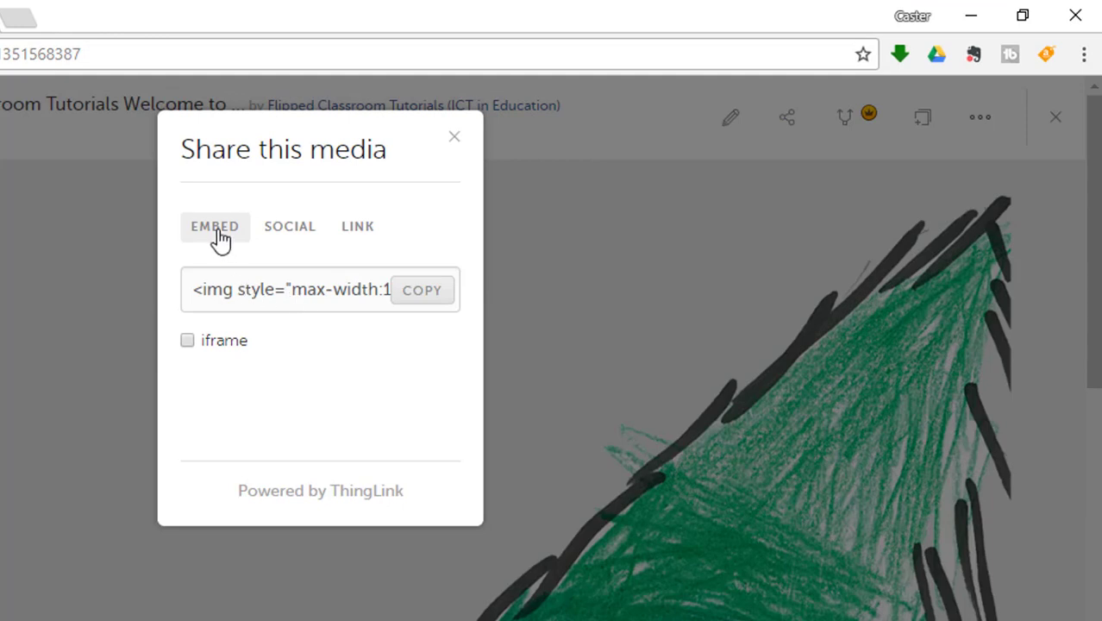
{"action": "left_click", "coordinate": [289, 300]}
{"action": "right_click", "coordinate": [291, 304]}
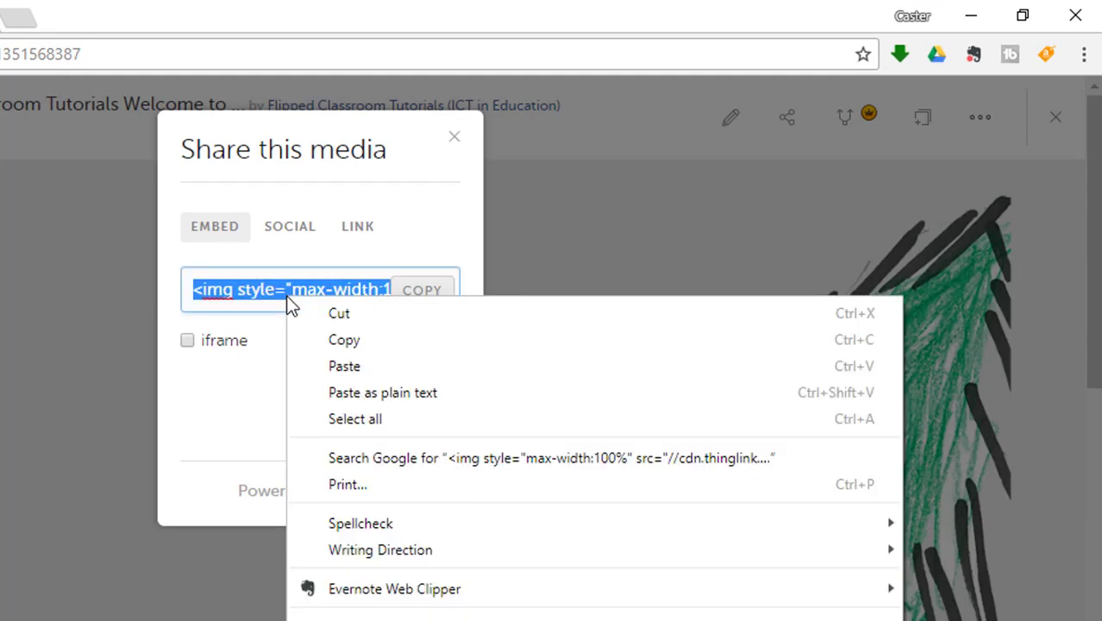
{"action": "left_click", "coordinate": [341, 346]}
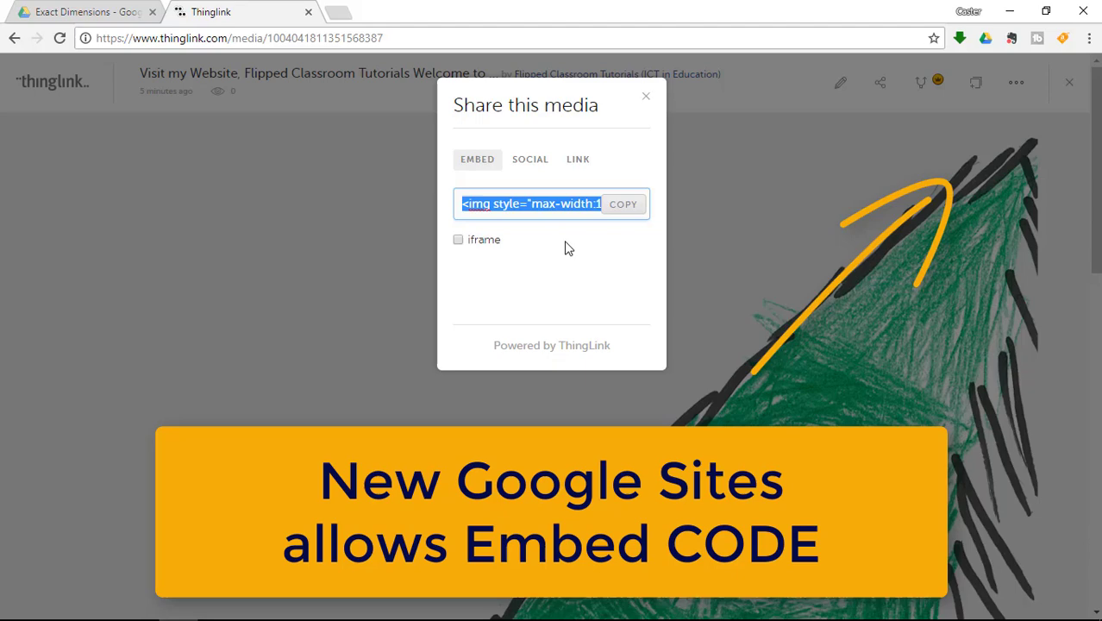
{"action": "left_click", "coordinate": [573, 164]}
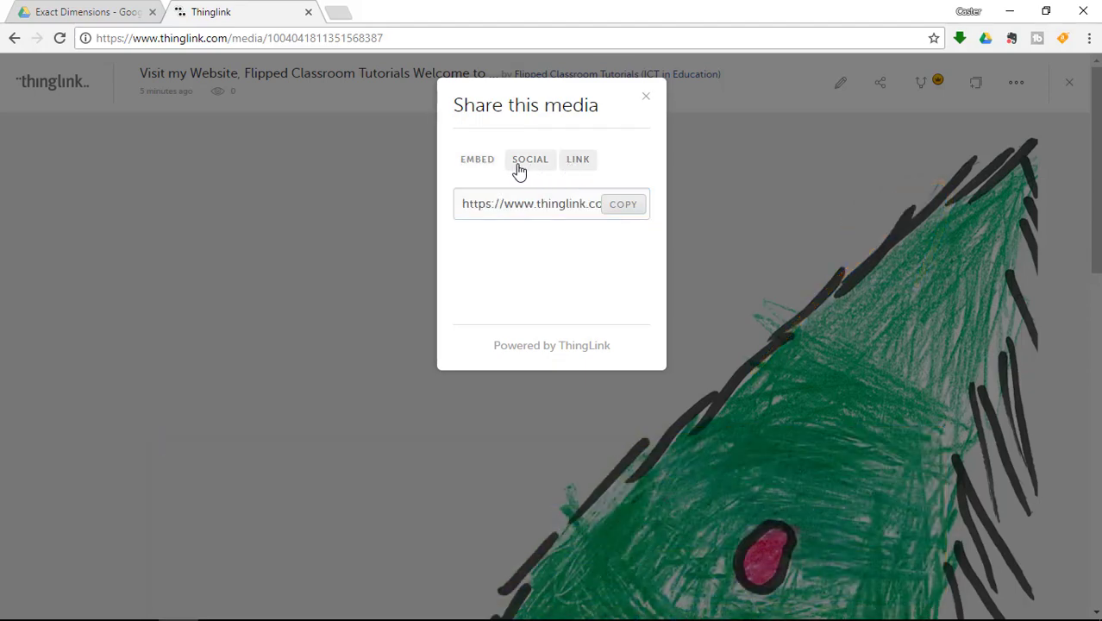
{"action": "left_click", "coordinate": [526, 164]}
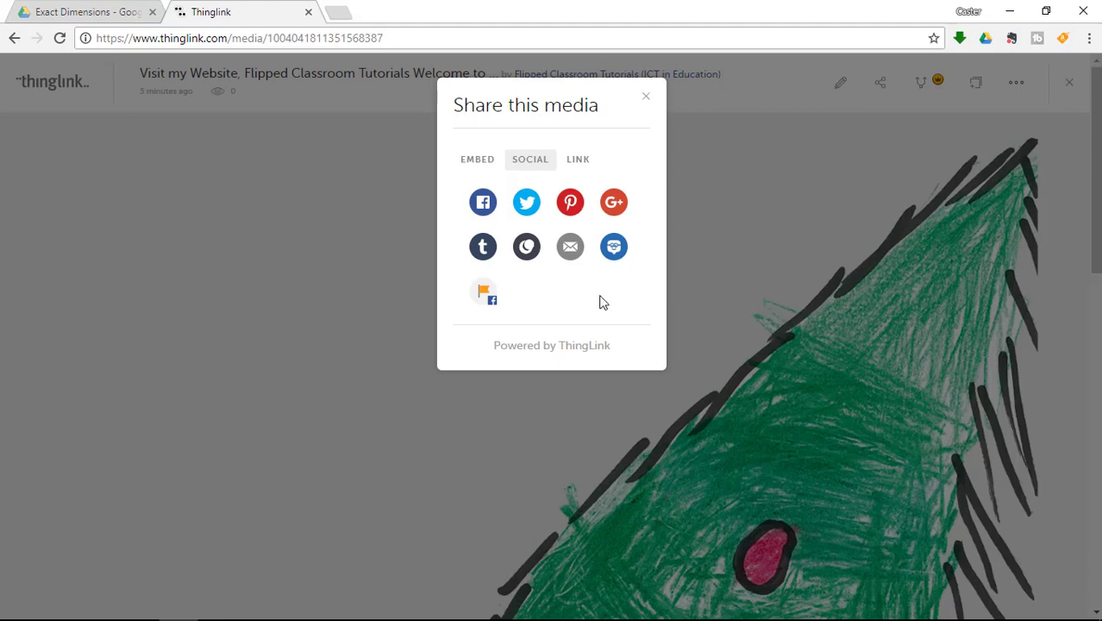
Dismiss the Share this media dialog to return to the tagged Christmas tree page
{"action": "left_click", "coordinate": [646, 97]}
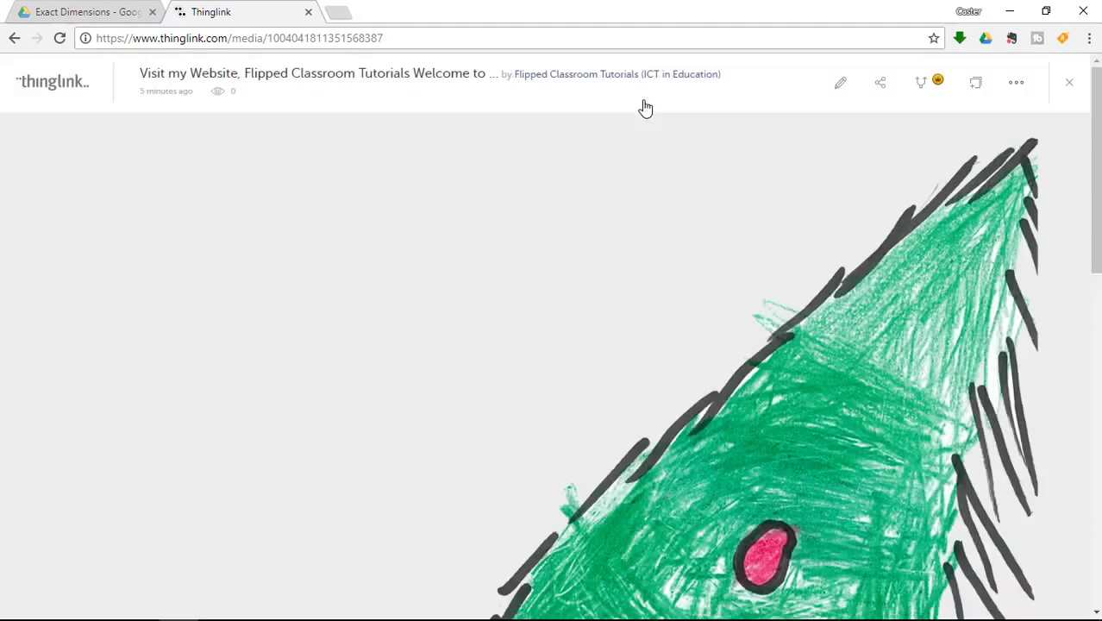